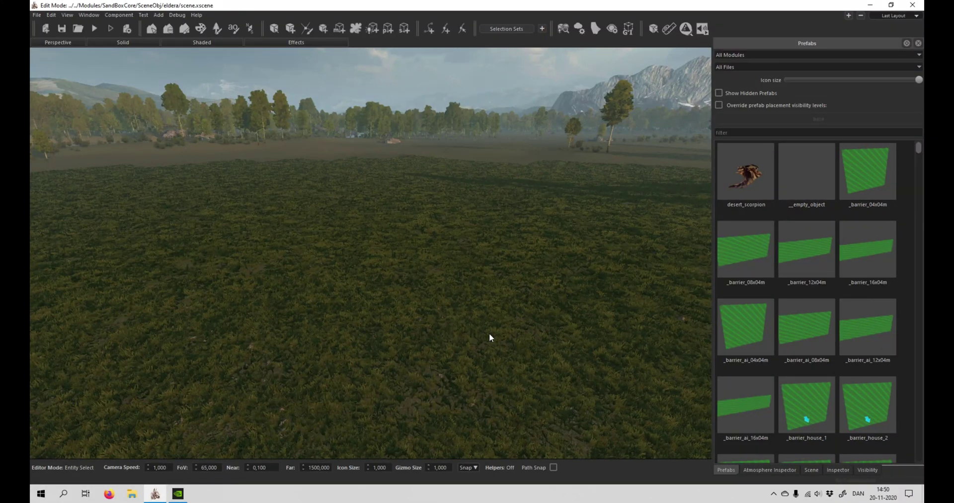
Step: Look over the grassy field and filter the Prefabs list for 'tree'
mouse_move(467, 343)
right_mouse_down()
mouse_move(348, 278)
mouse_move(358, 308)
mouse_move(447, 298)
mouse_move(427, 323)
mouse_move(407, 318)
right_mouse_up()
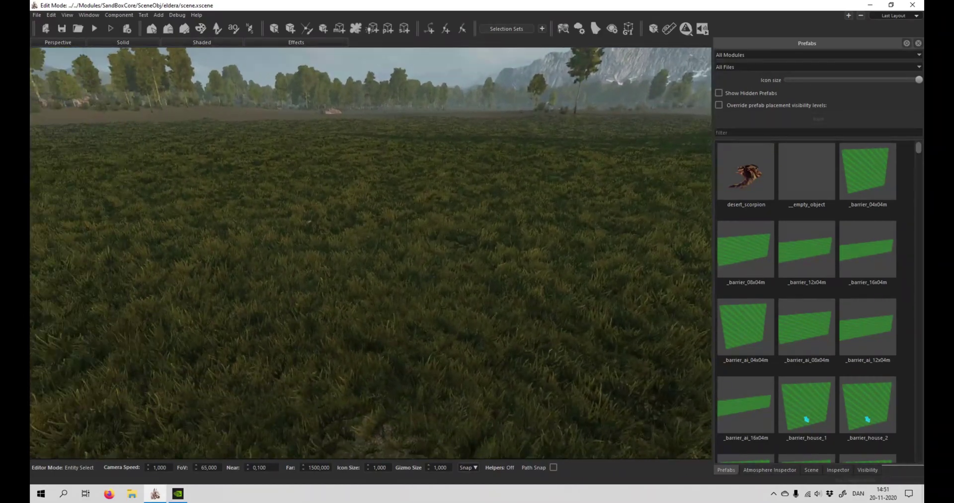
mouse_move(407, 318)
right_mouse_down()
mouse_move(393, 311)
mouse_move(507, 311)
right_mouse_up()
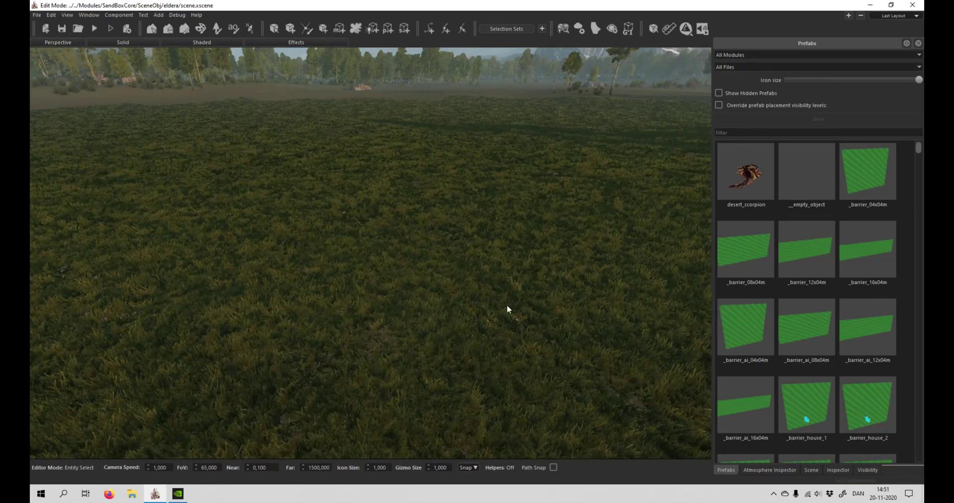
left_click(758, 135)
type("tree")
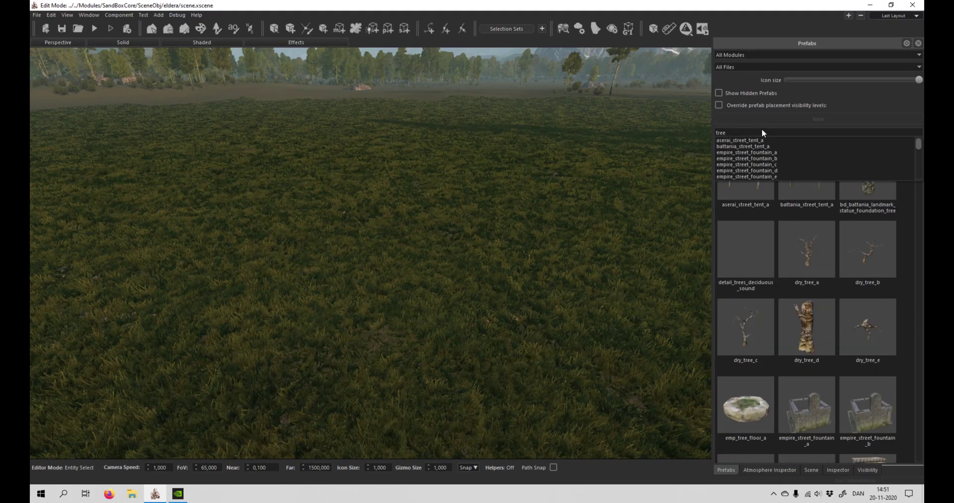
left_click(910, 212)
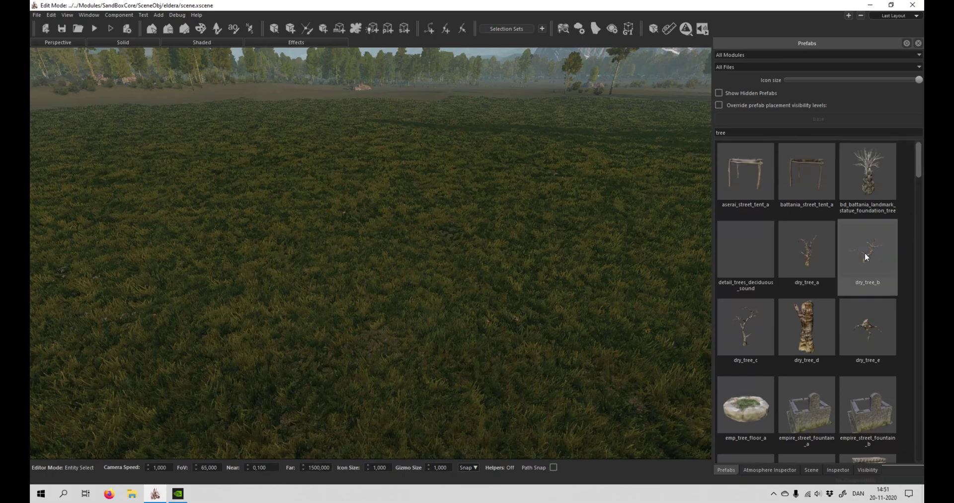
Step: Place a dry_tree_a prefab on the grass and return to the select tool
left_click(807, 252)
mouse_move(497, 234)
right_mouse_down()
mouse_move(497, 199)
mouse_move(433, 322)
mouse_move(447, 238)
right_mouse_up()
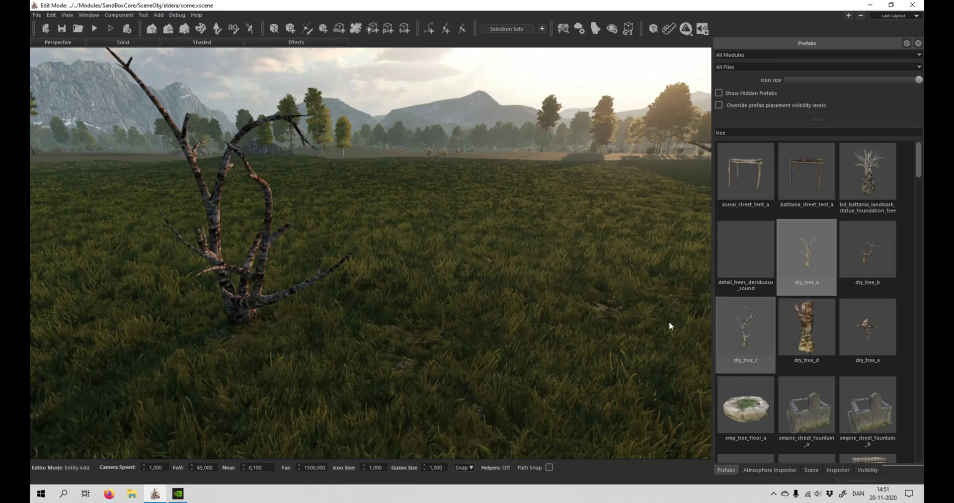
mouse_move(669, 325)
right_mouse_down()
mouse_move(665, 317)
mouse_move(604, 323)
mouse_move(570, 338)
right_mouse_up()
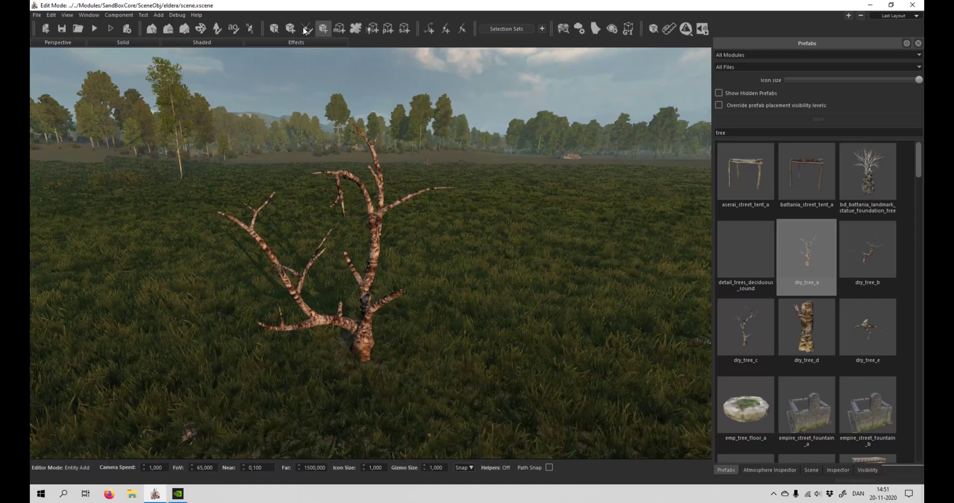
left_click(273, 29)
right_click_drag(446, 294, 446, 293)
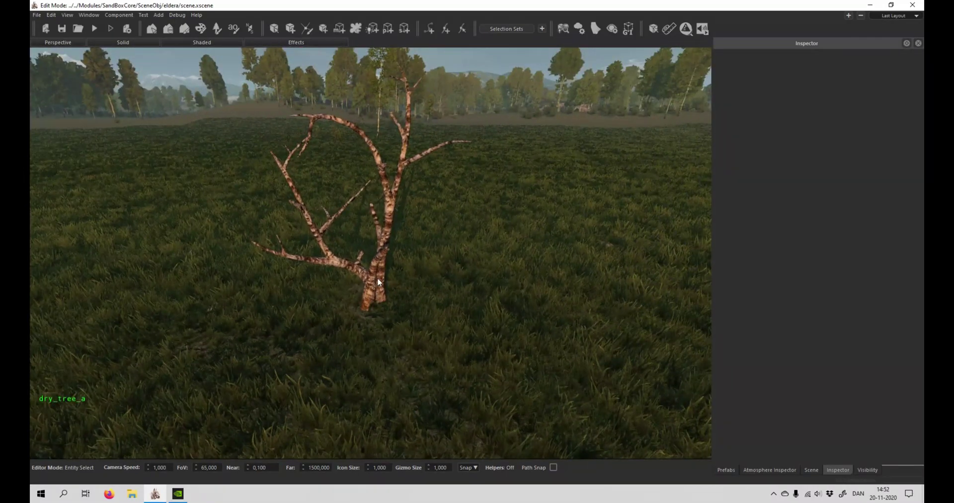
Step: Select the dead tree and show its MetaMesh materials for LOD 0 1
left_click(377, 280)
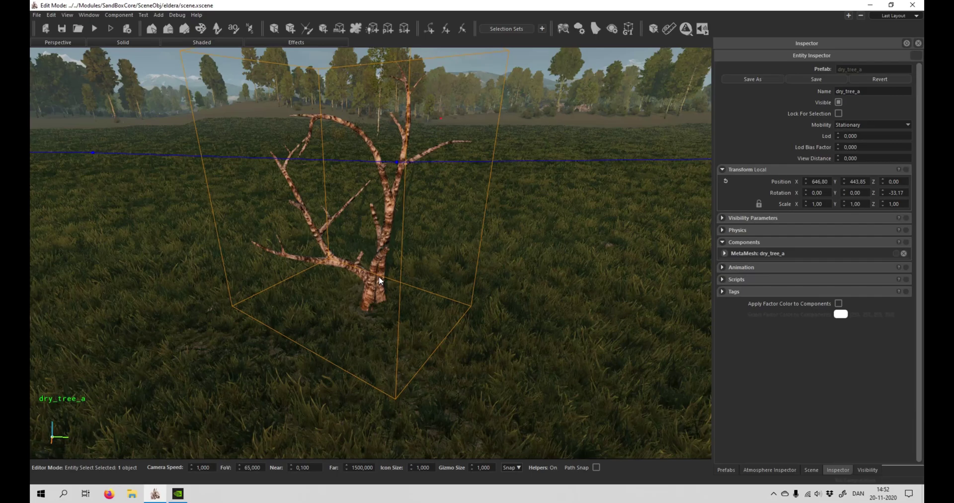
left_click(354, 319)
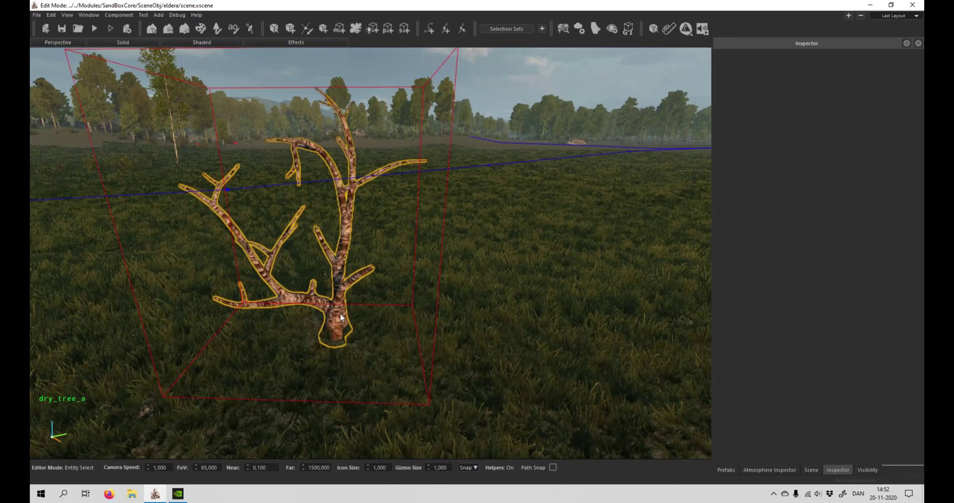
left_click(340, 312)
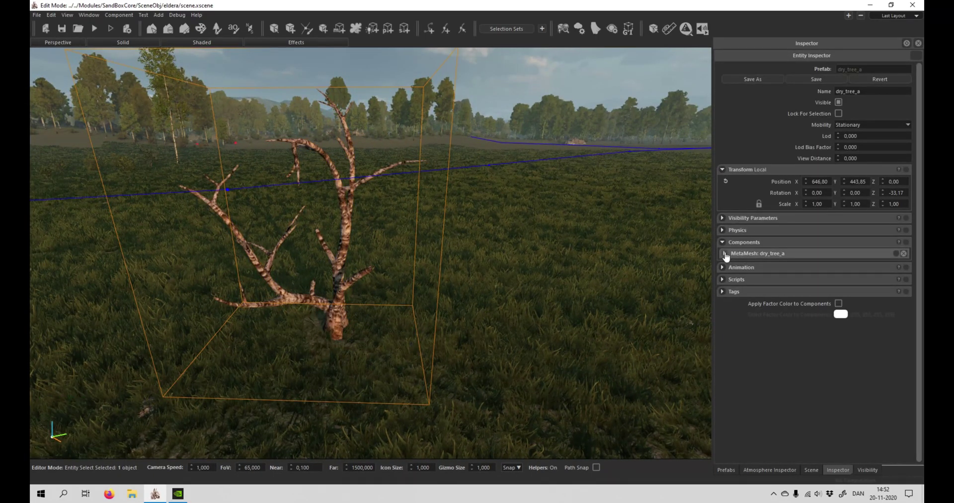
left_click(738, 257)
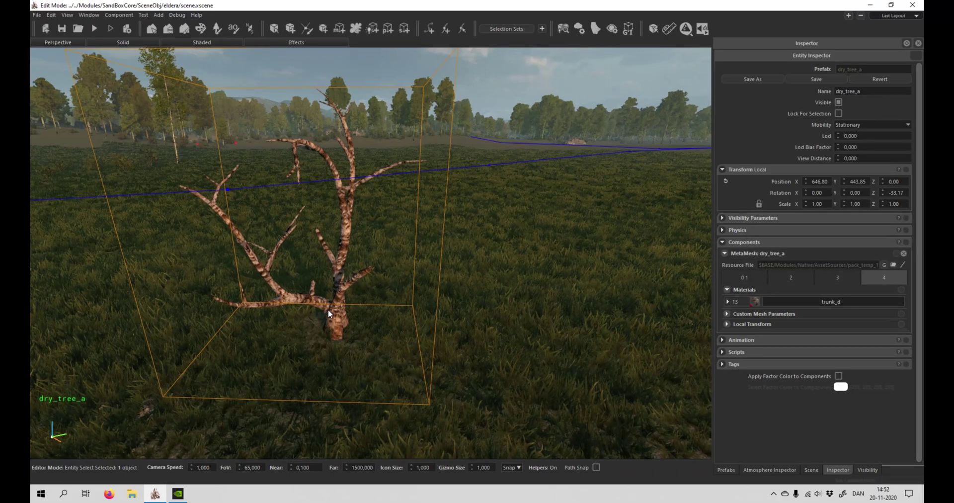
left_click(740, 277)
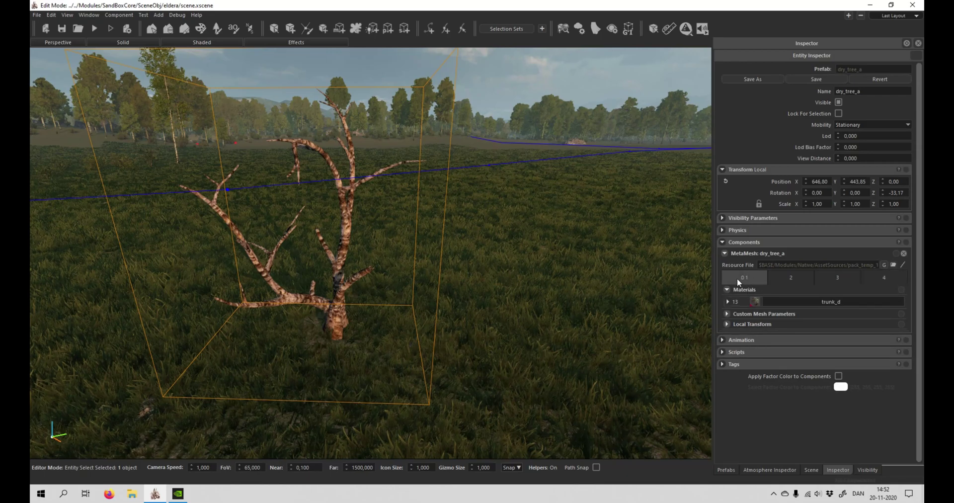
Step: Swap the trunk material from trunk_d to trunks_d and frame the tree
left_click(800, 300)
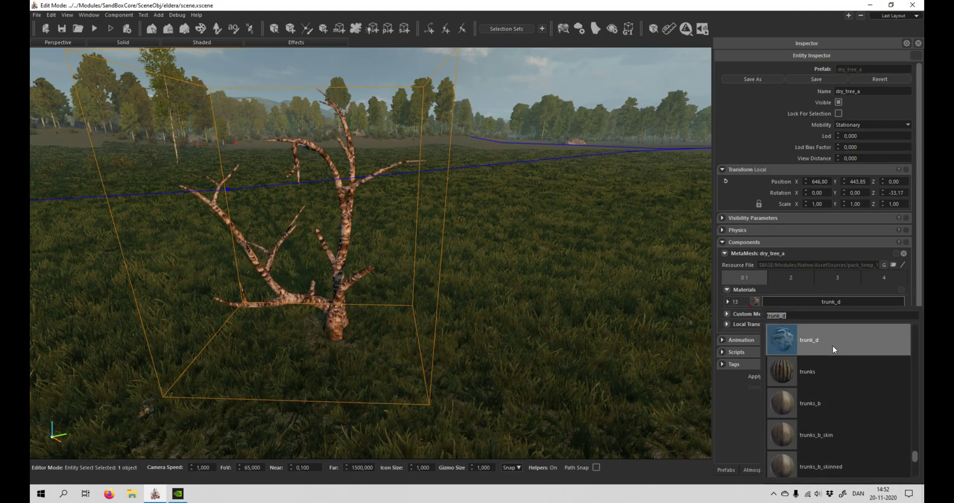
scroll(838, 354, "down", 1)
scroll(838, 354, "down", 1)
scroll(837, 370, "down", 1)
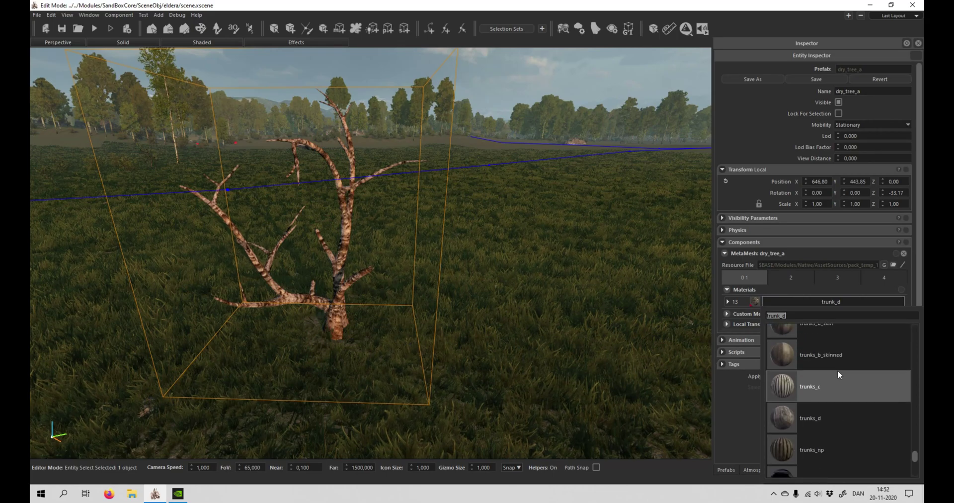
scroll(836, 370, "down", 1)
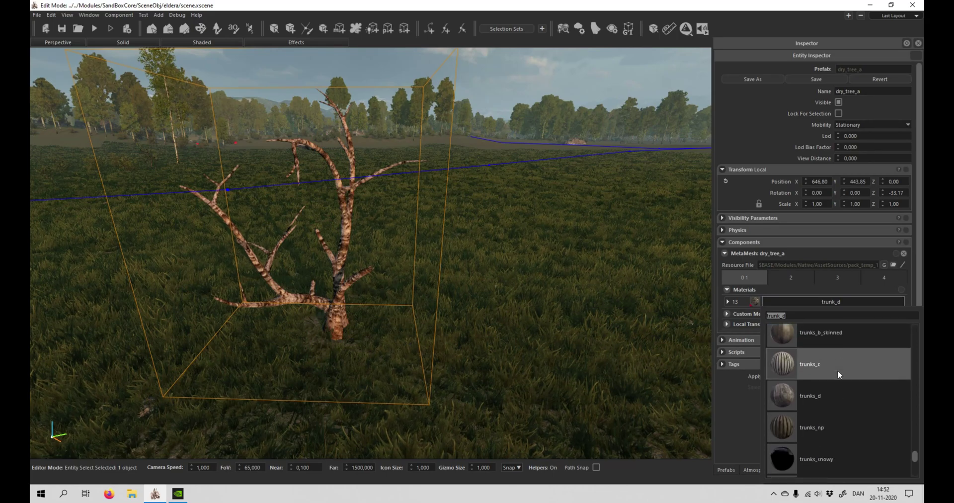
left_click(853, 392)
key("f")
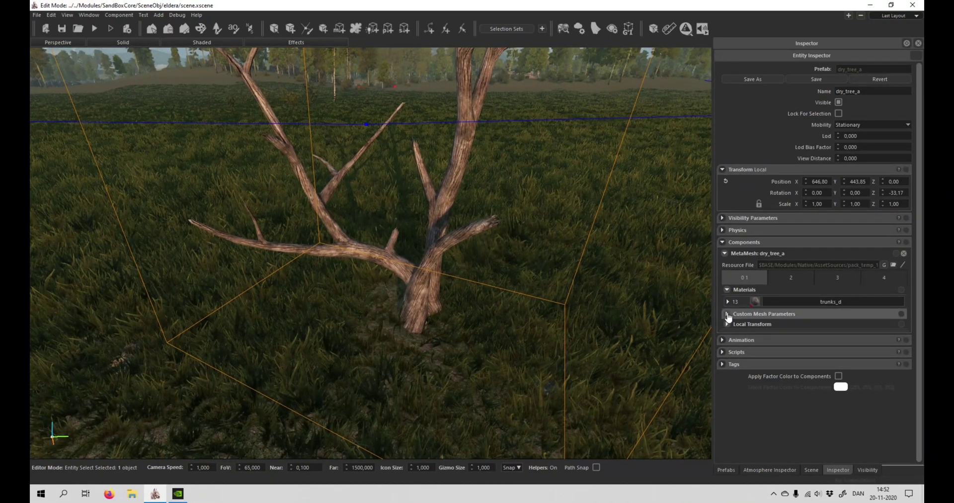
Step: Set the tree's Custom Mesh Parameters Factor colour to grey 145, 145, 145
left_click(727, 314)
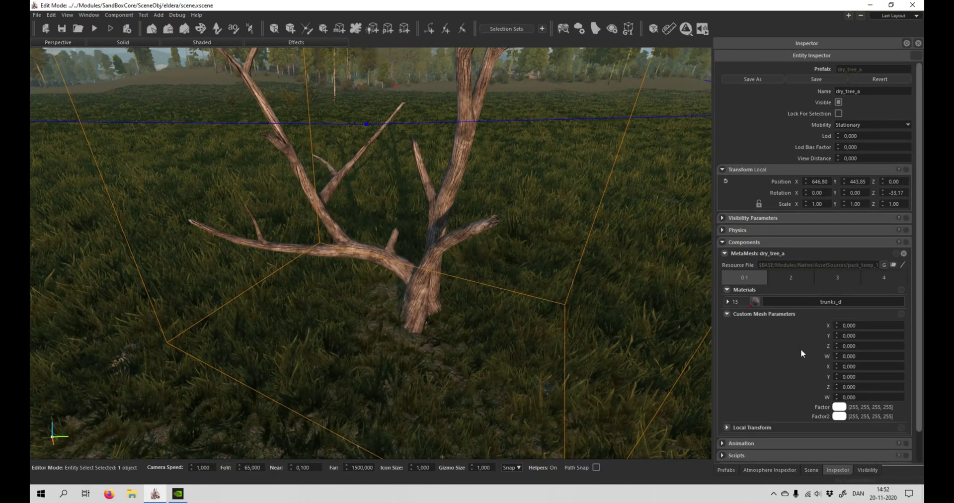
left_click(839, 408)
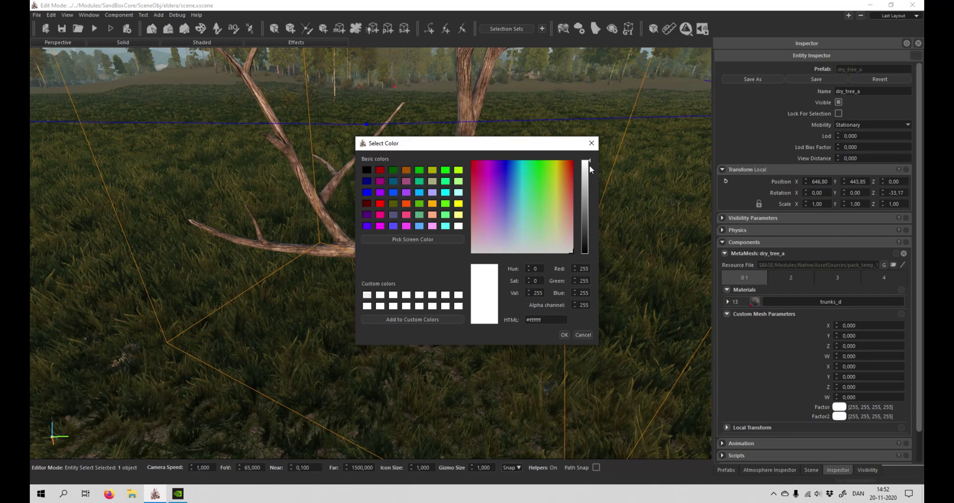
left_click_drag(589, 166, 589, 202)
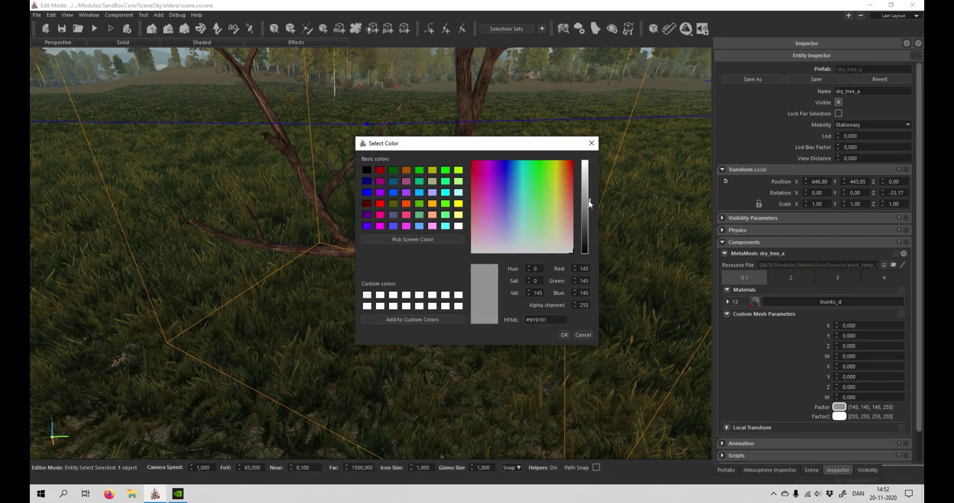
left_click(565, 334)
key("f")
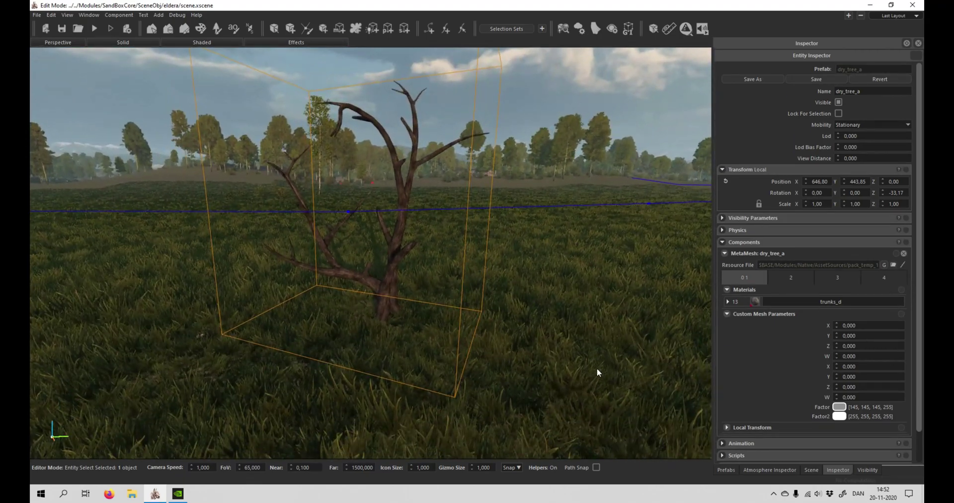
left_click(577, 366)
Step: Reselect the distant dead tree and set its Lod field to 1,000
scroll(552, 353, "up", 5)
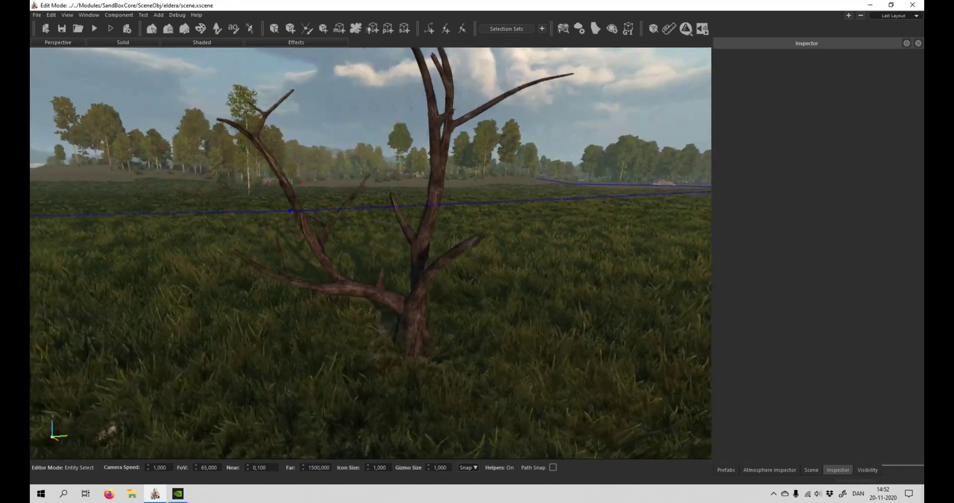
scroll(370, 253, "down", 5)
scroll(370, 253, "down", 3)
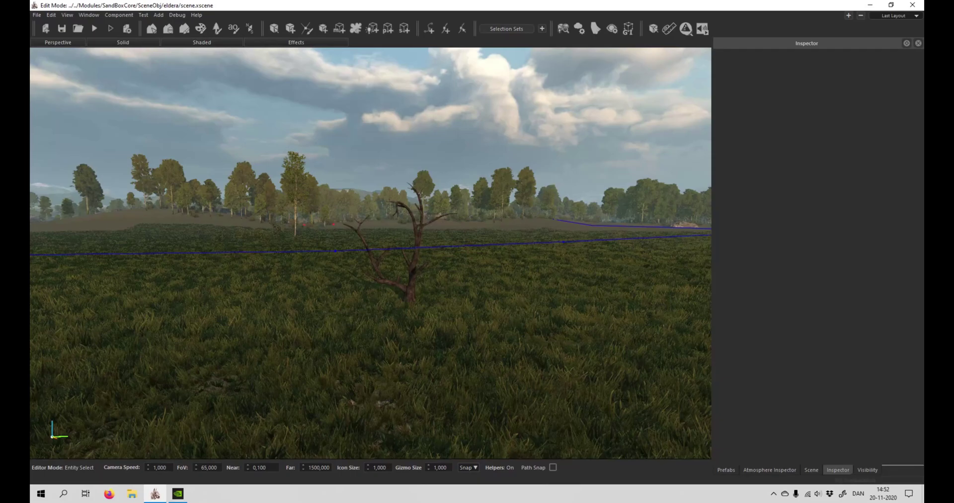
left_click(390, 278)
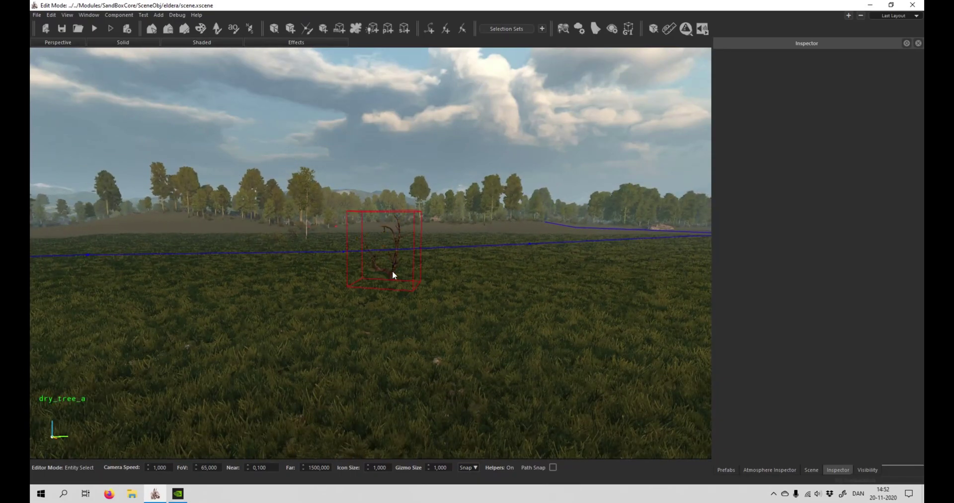
left_click(482, 327)
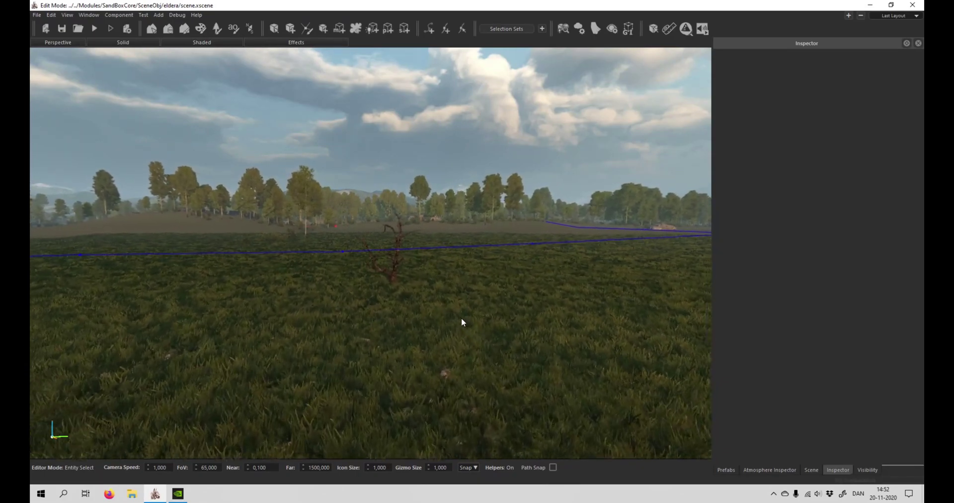
scroll(462, 319, "up", 5)
left_click(451, 328)
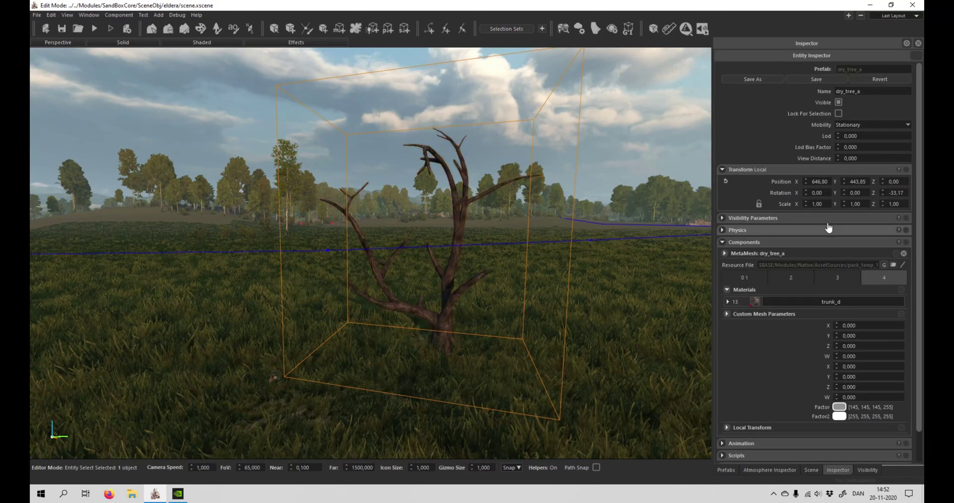
left_click(837, 134)
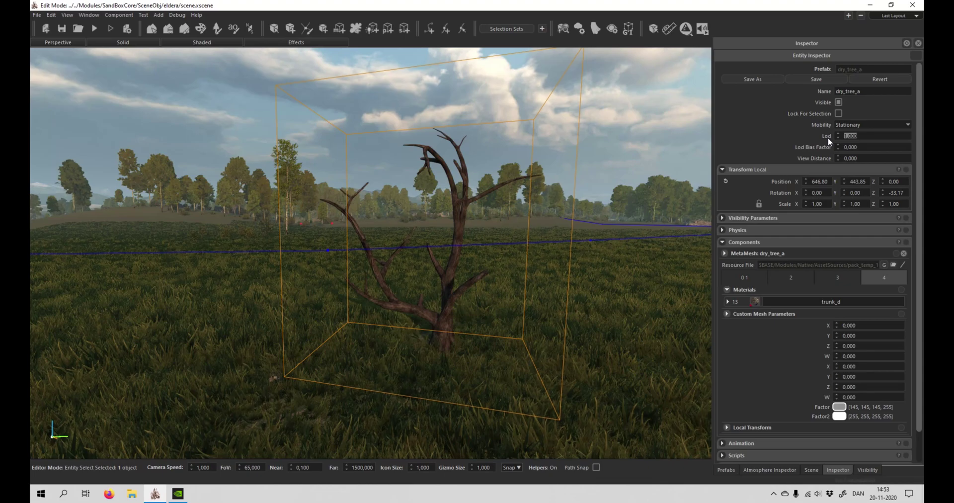
type("1,000")
left_click(629, 307)
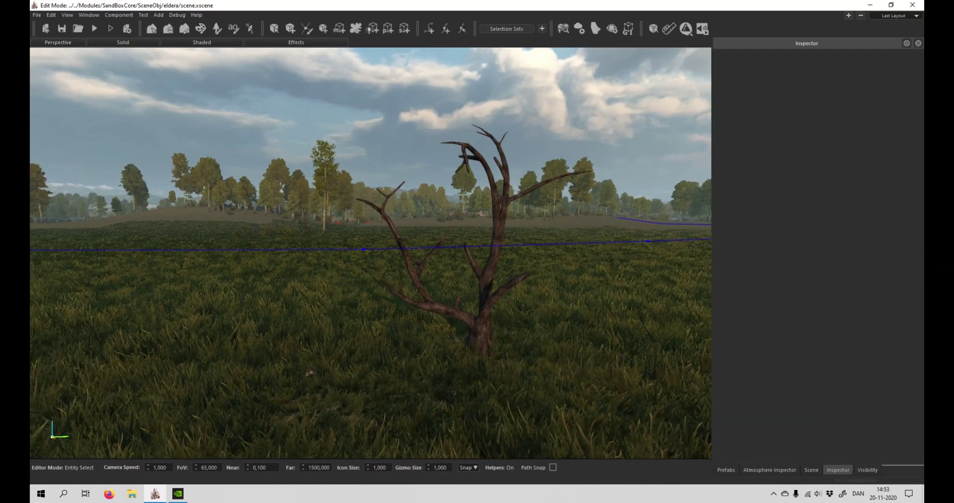
scroll(629, 307, "down", 5)
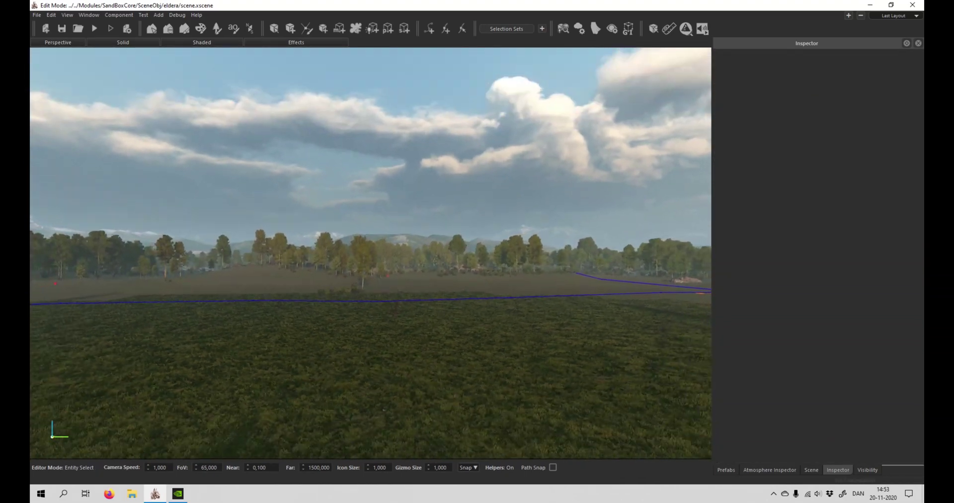
key("w")
key("w")
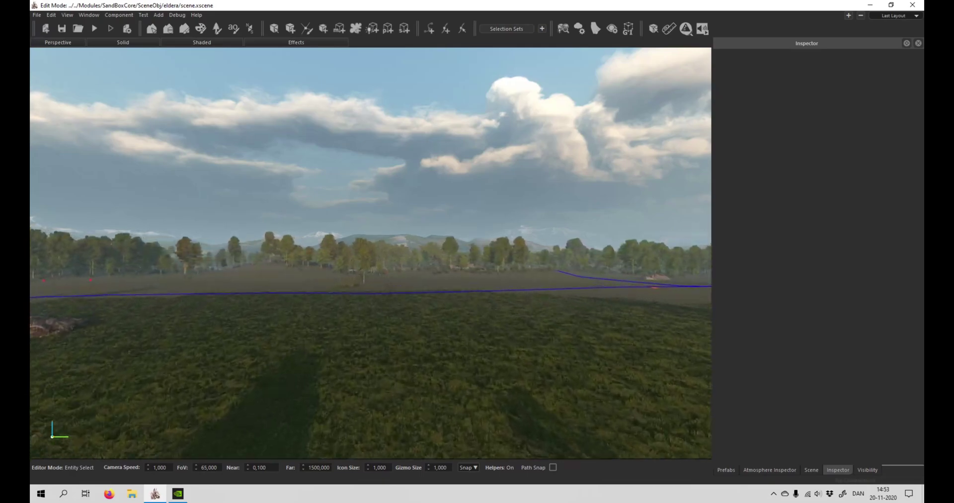
key("w")
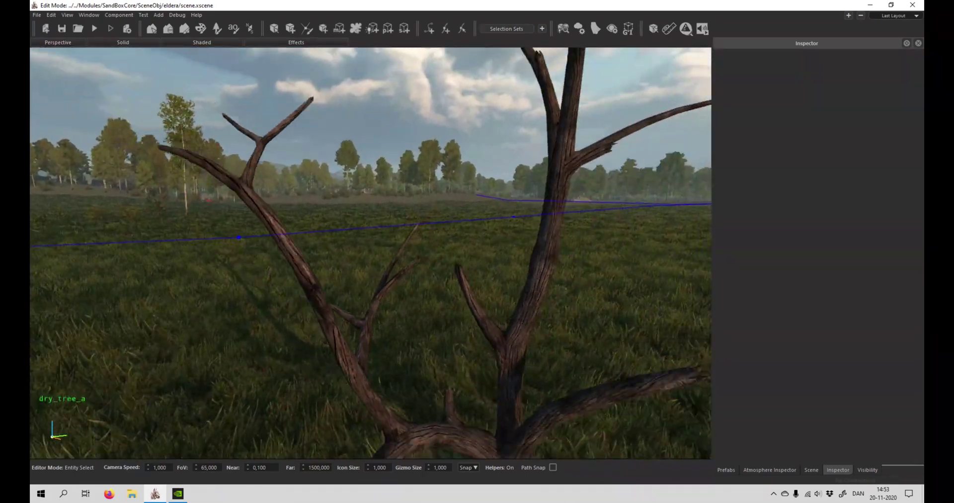
key("w")
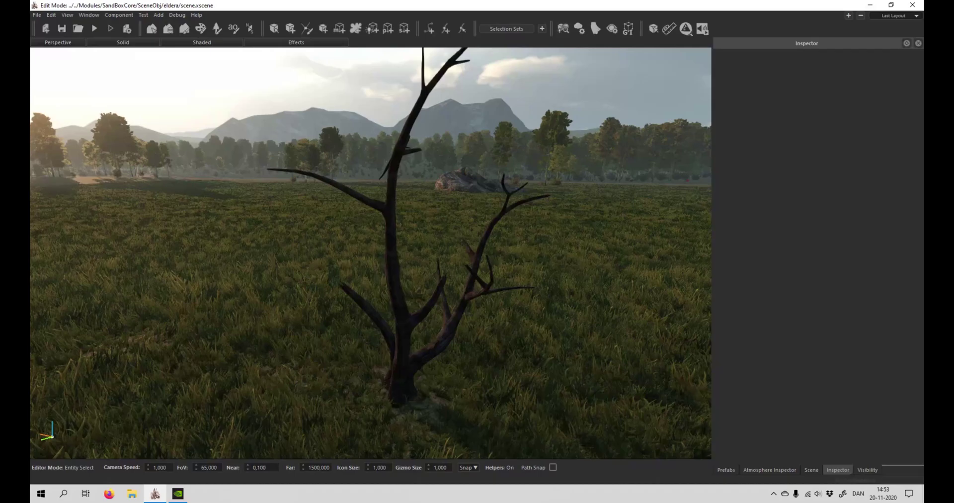
key("w")
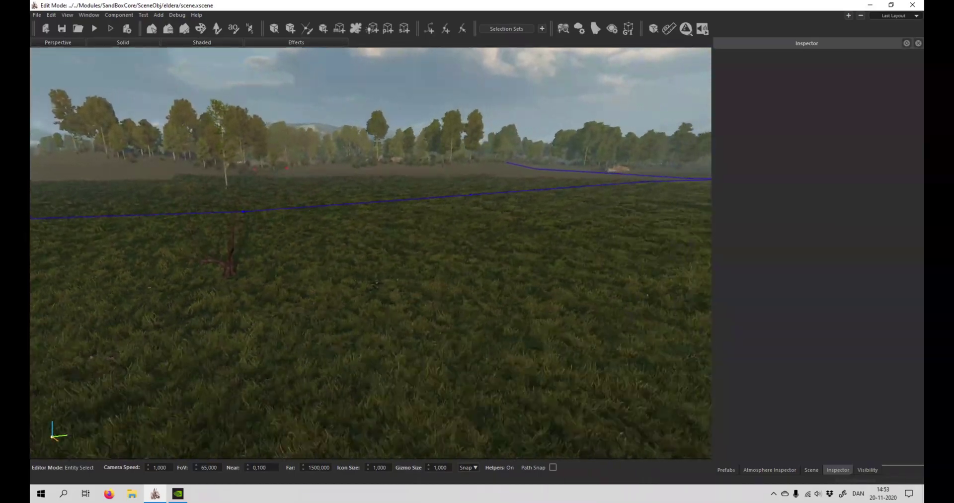
key("w")
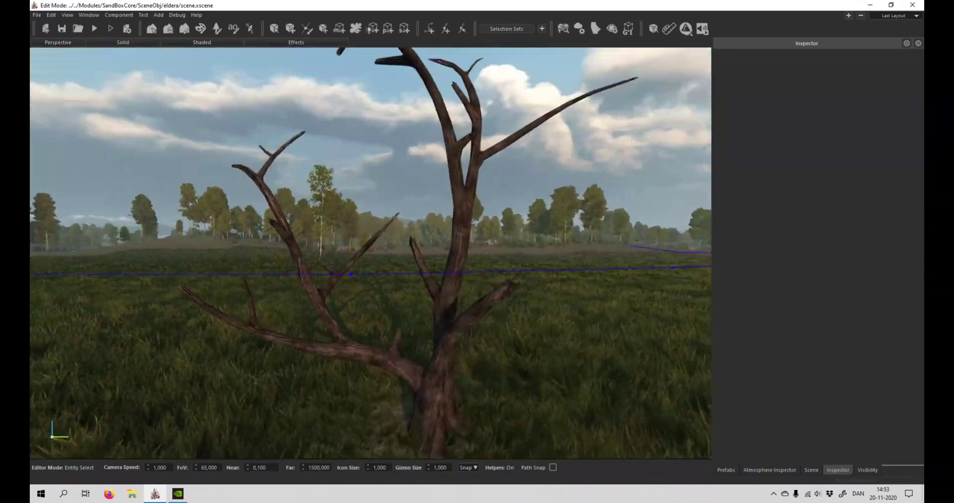
key("w")
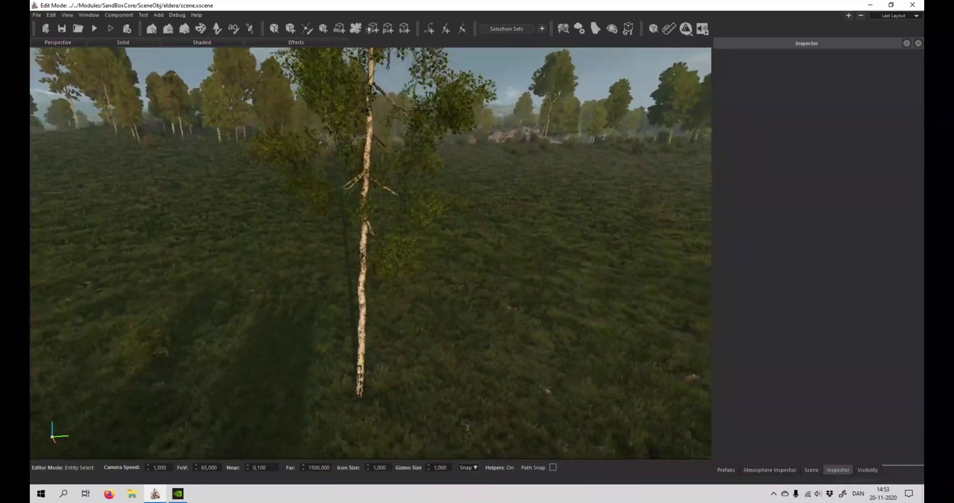
key("w")
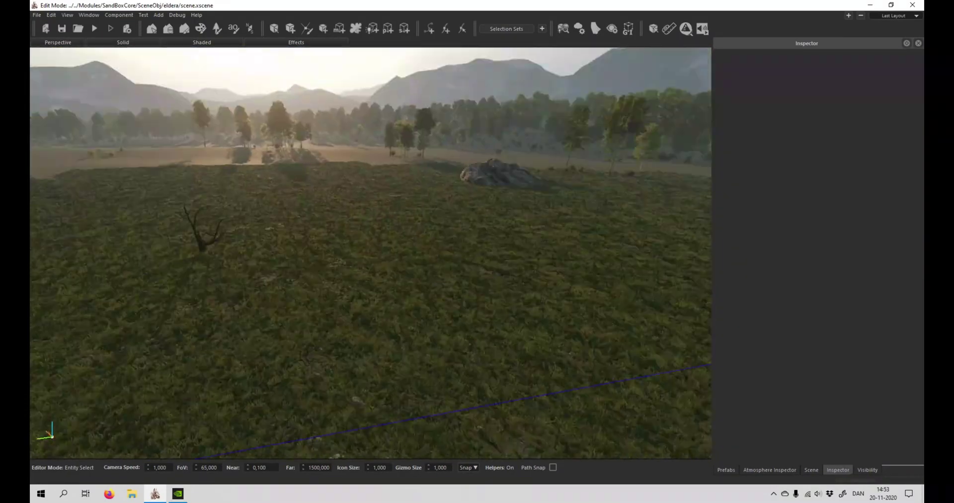
key("s")
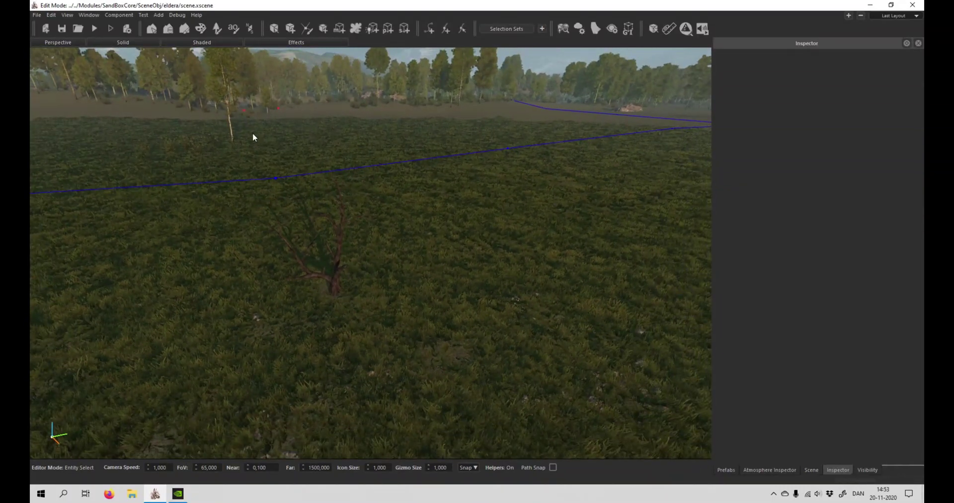
Step: Place a flora_tree_high_a leafy tree on open ground from the Prefabs list
left_click(292, 28)
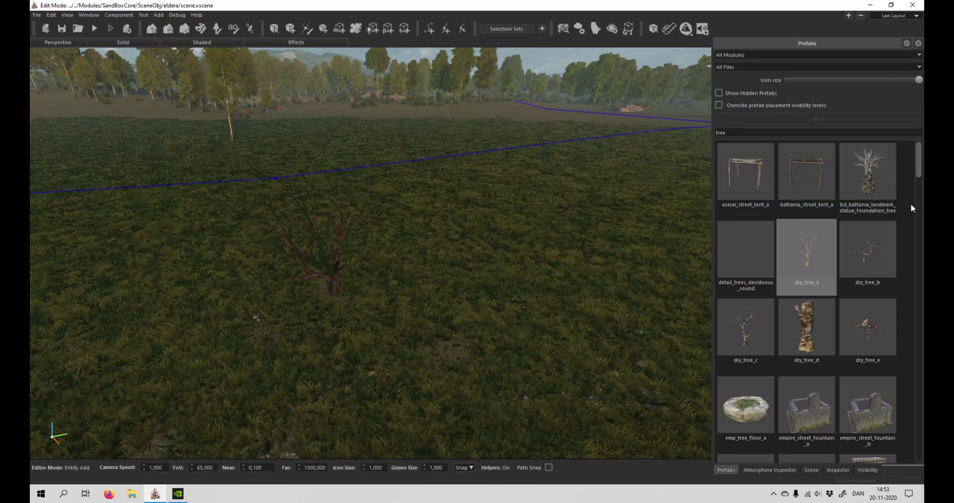
scroll(910, 203, "down", 3)
scroll(835, 258, "down", 3)
scroll(835, 258, "down", 3)
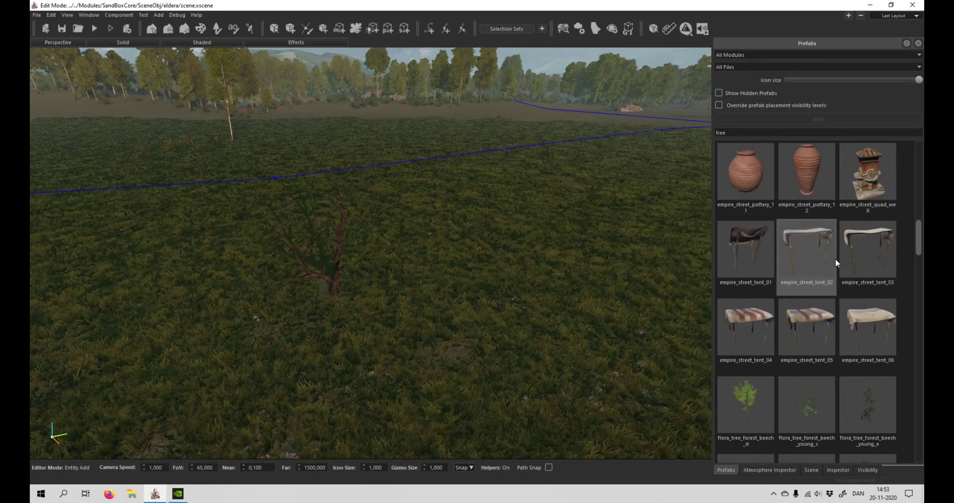
scroll(835, 258, "down", 3)
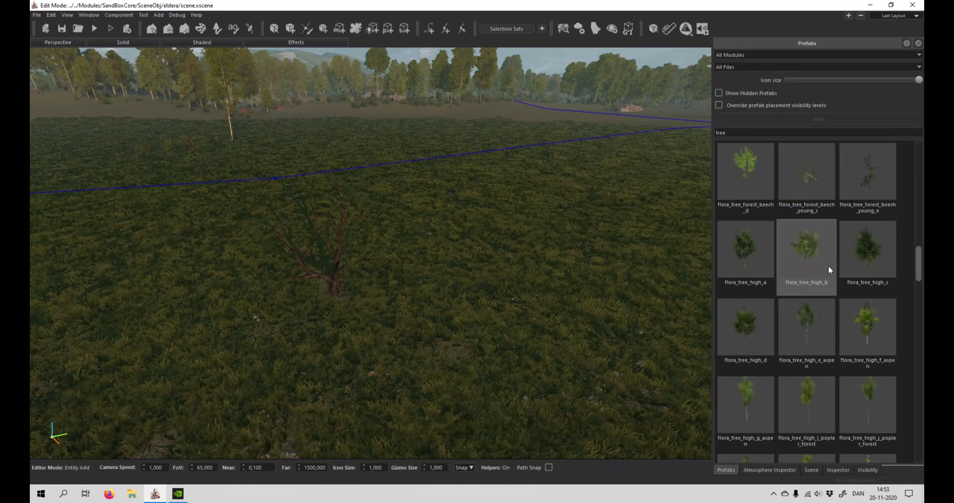
left_click(733, 257)
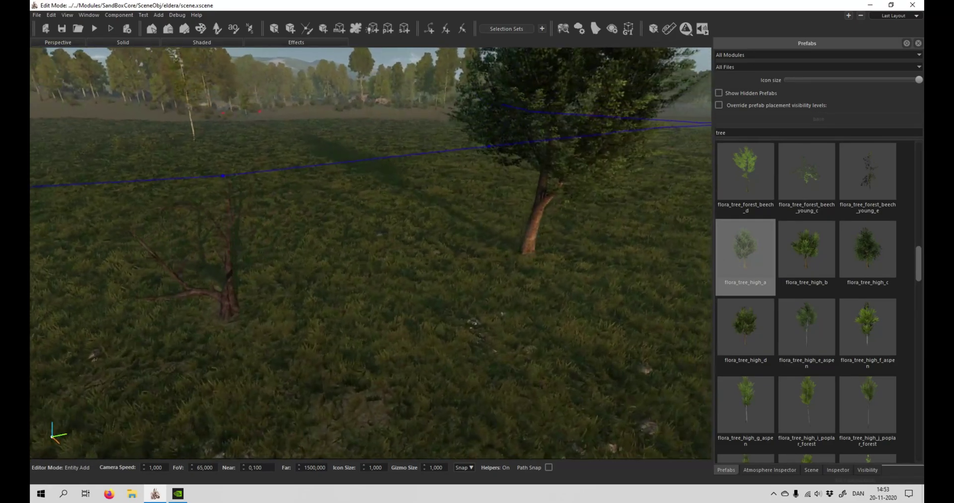
right_click_drag(530, 255, 384, 267)
left_click(370, 273)
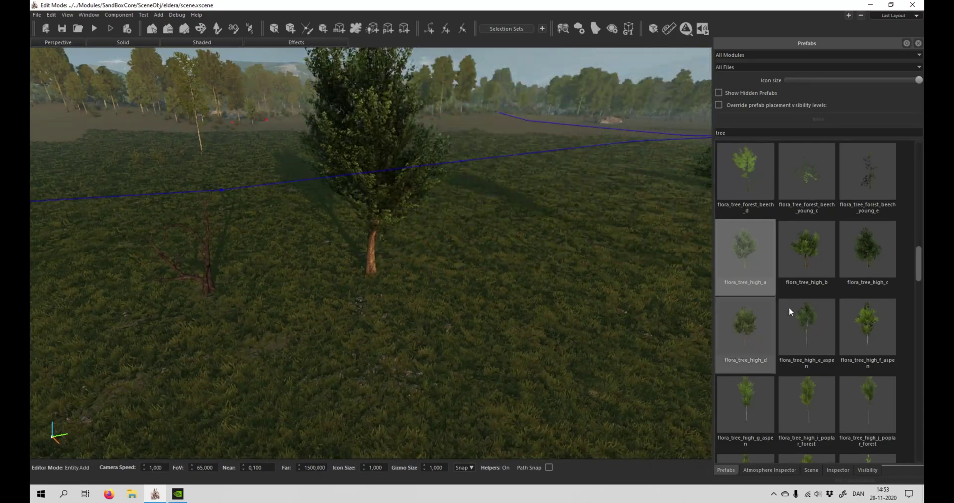
Step: Place a flora_tree_high_d tree to its right and select flora_tree_high_a
left_click(747, 333)
left_click(572, 276)
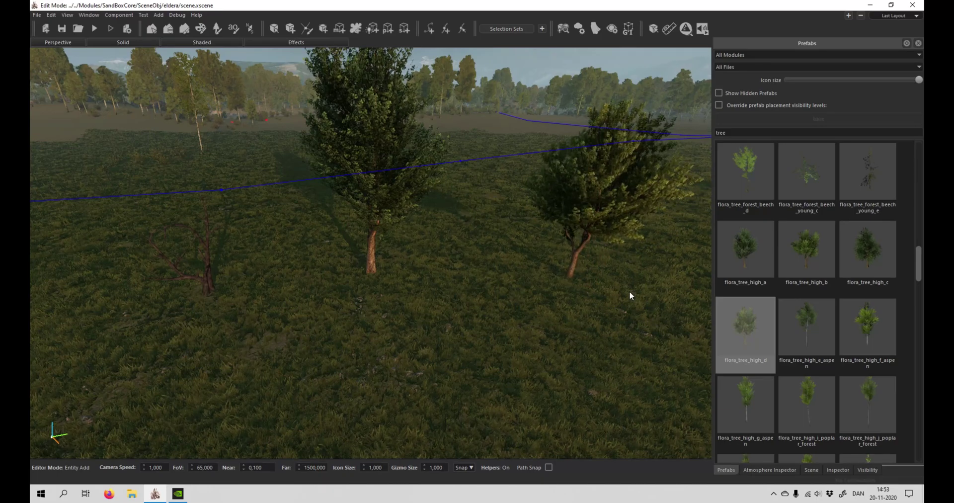
left_click(278, 26)
double_click(370, 209)
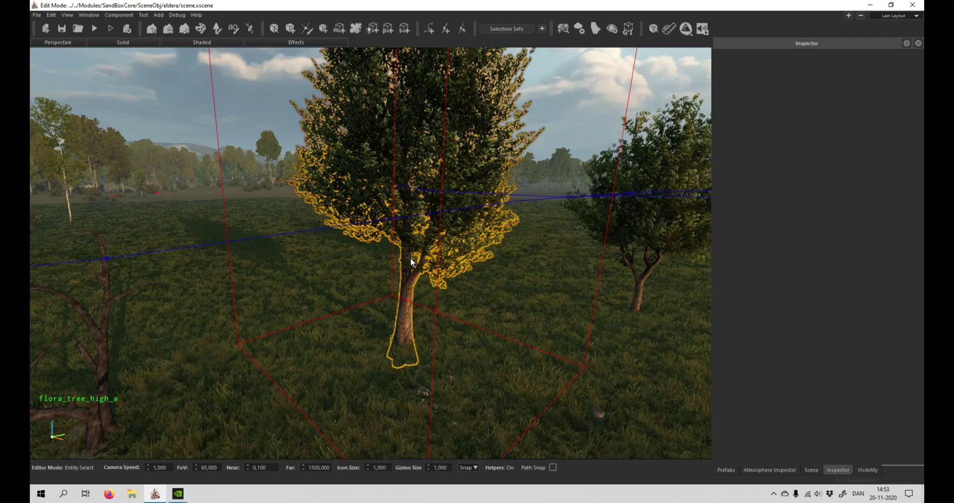
Step: Set flora_tree_high_a's LOD 0 1 2 foliage material to new_tree_a2_winter
left_click(412, 264)
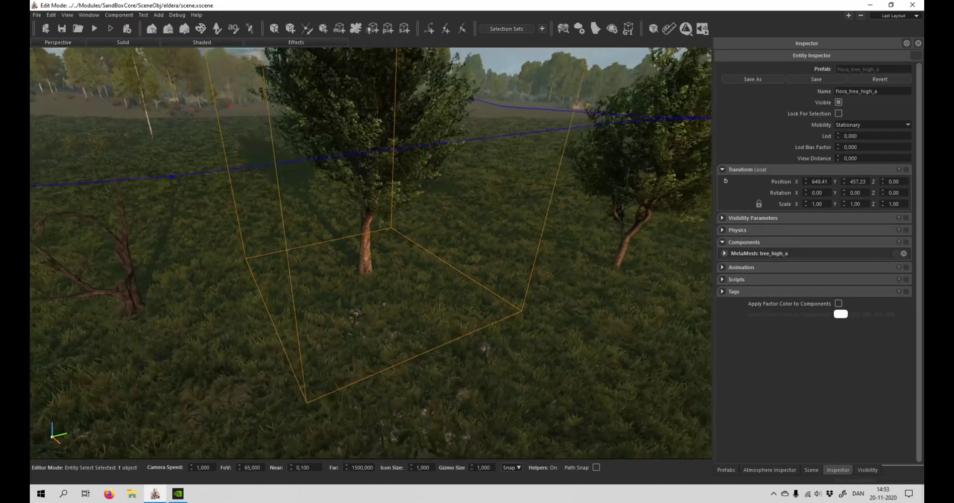
left_click(725, 253)
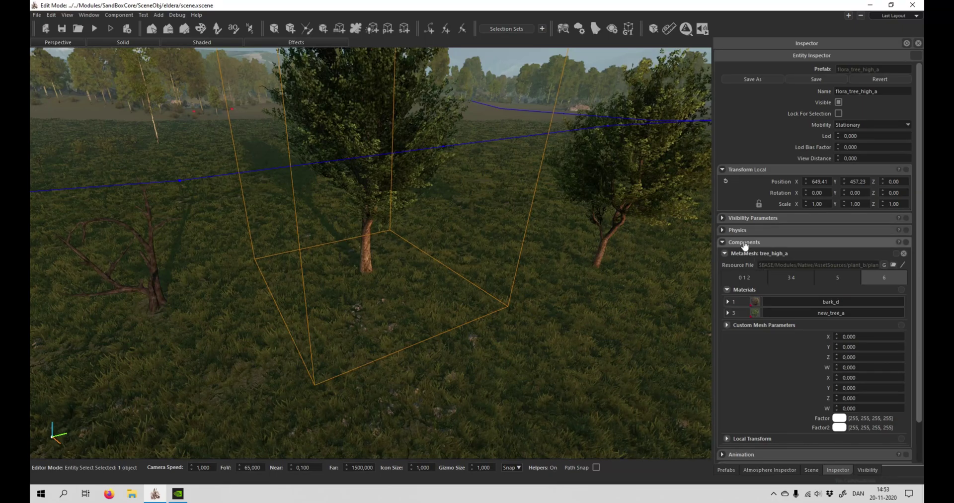
left_click(741, 278)
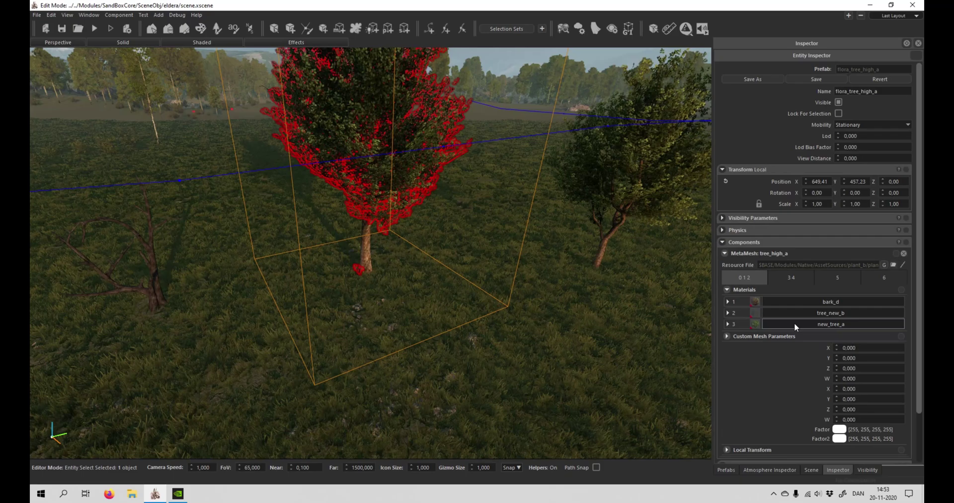
mouse_move(755, 324)
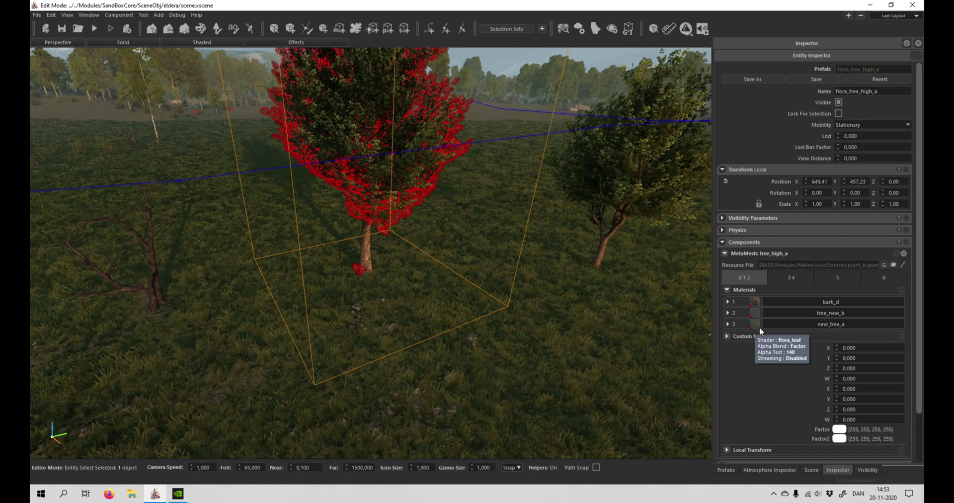
left_click(841, 324)
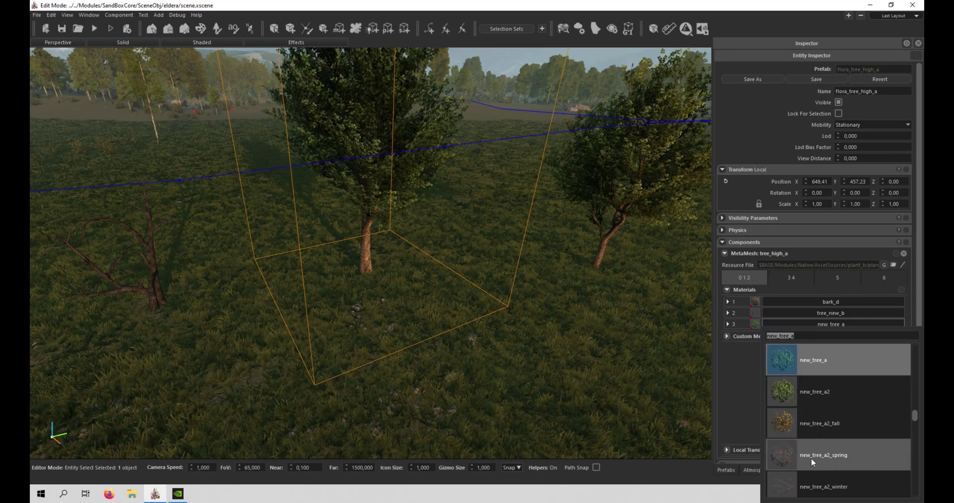
left_click(843, 489)
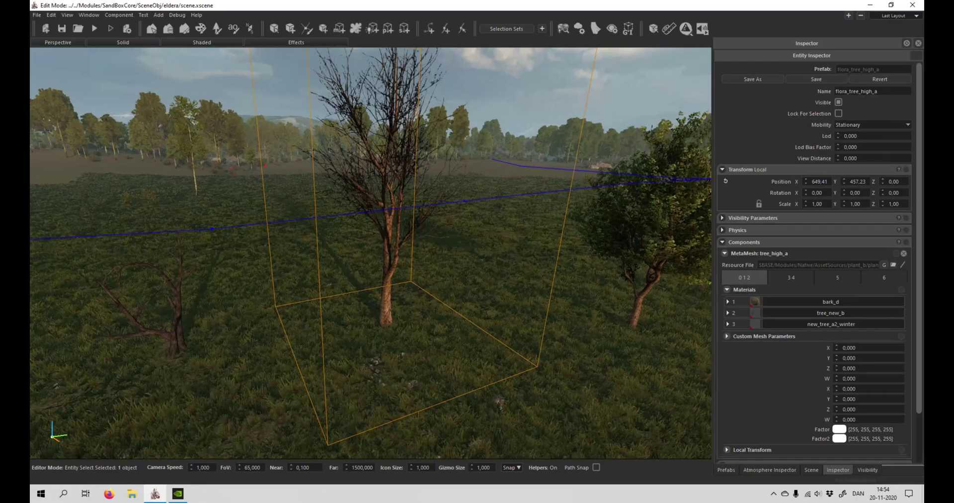
Step: Set the tree's Lod value to 1 and deselect it
right_click_drag(668, 323, 668, 353)
left_click(838, 132)
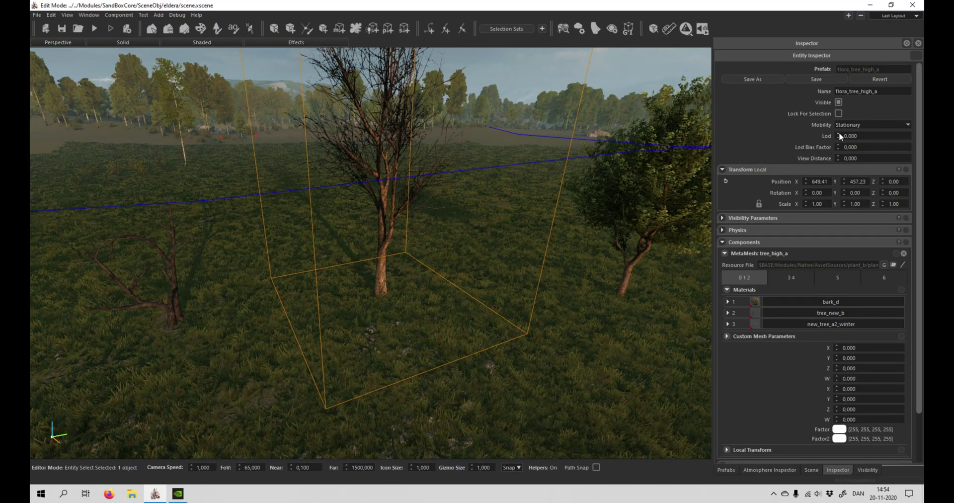
left_click(593, 349)
right_click_drag(593, 349, 593, 298)
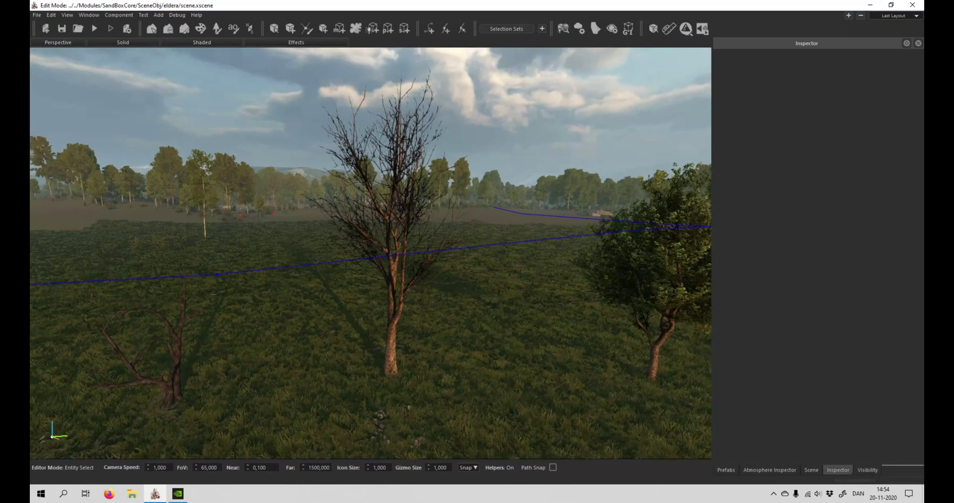
Step: Fly to flora_tree_high_d and set its material slot 4 to new_tree_a2_winter
key("w")
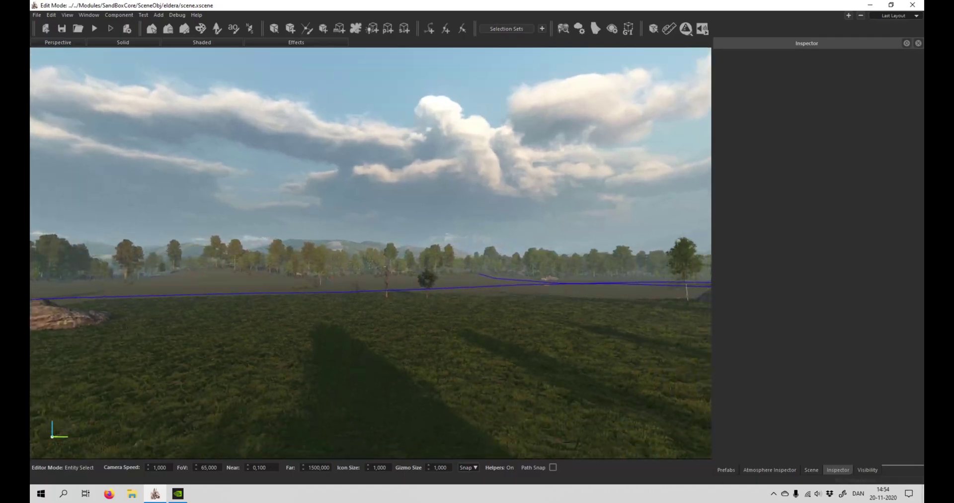
key("w")
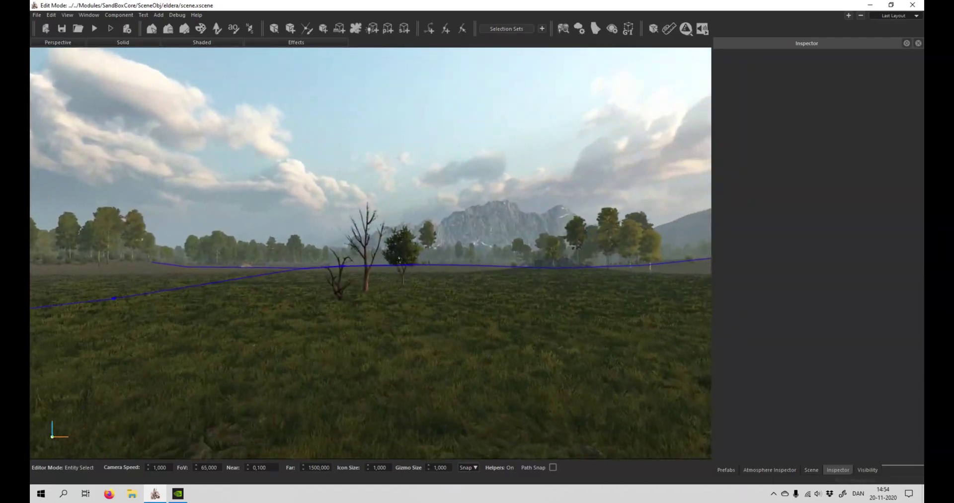
key("s")
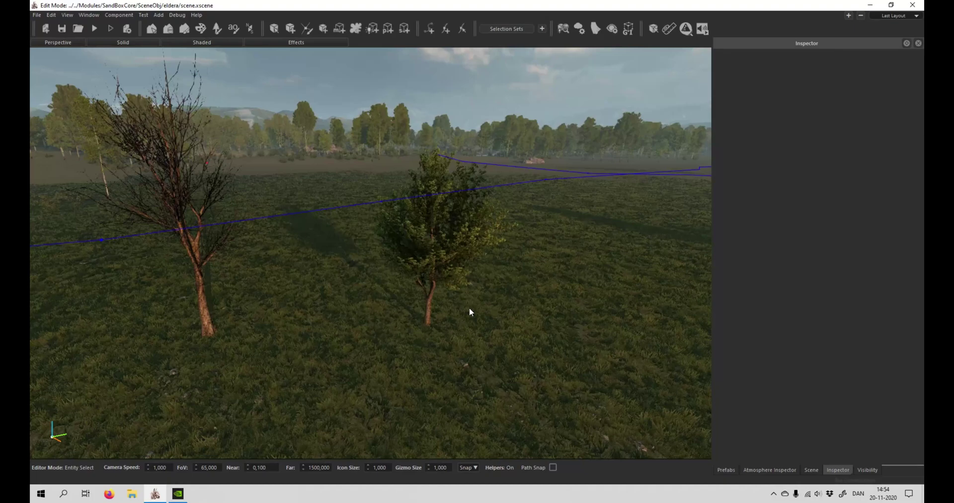
left_click(440, 265)
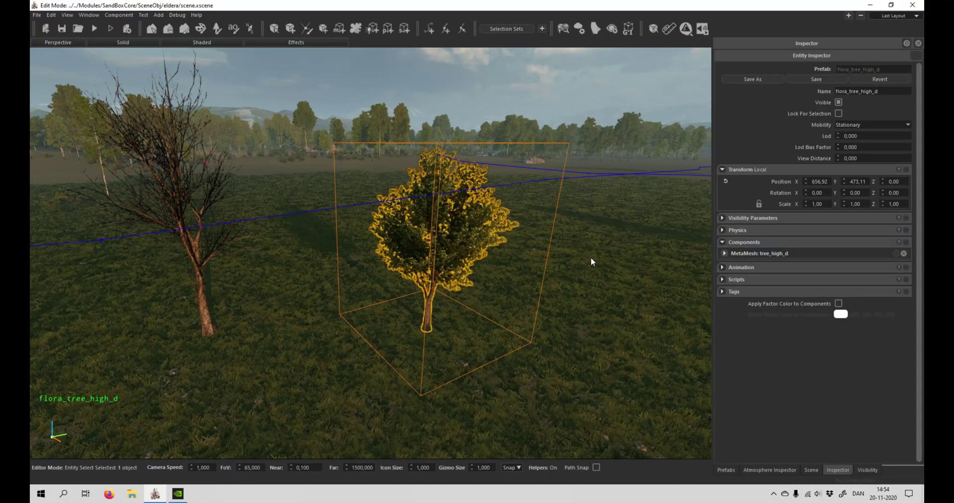
left_click(724, 253)
left_click(744, 278)
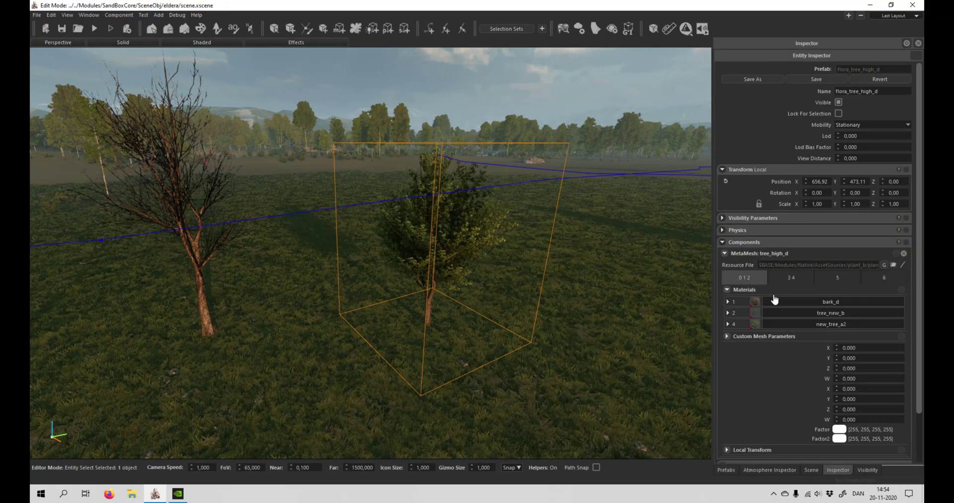
left_click(795, 322)
left_click(839, 457)
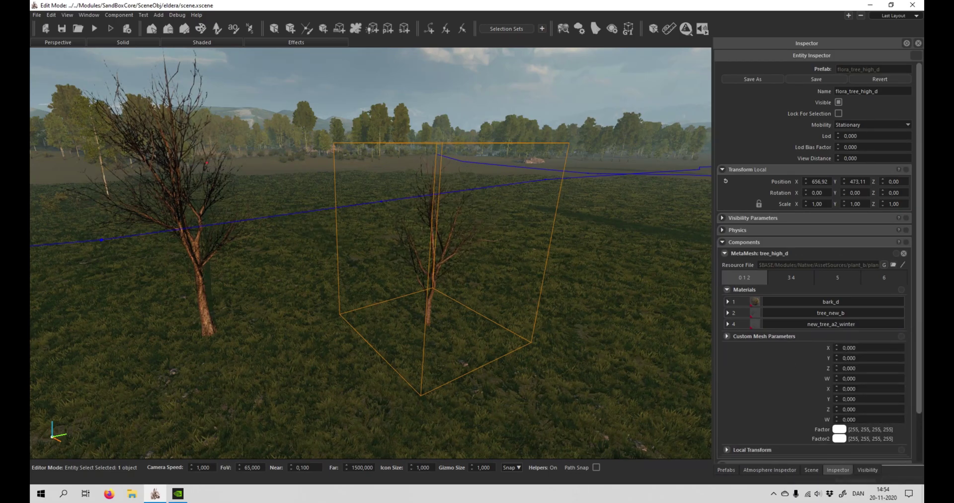
Step: Frame the bare flora_tree_high_d and zoom in and out to inspect it
key("f")
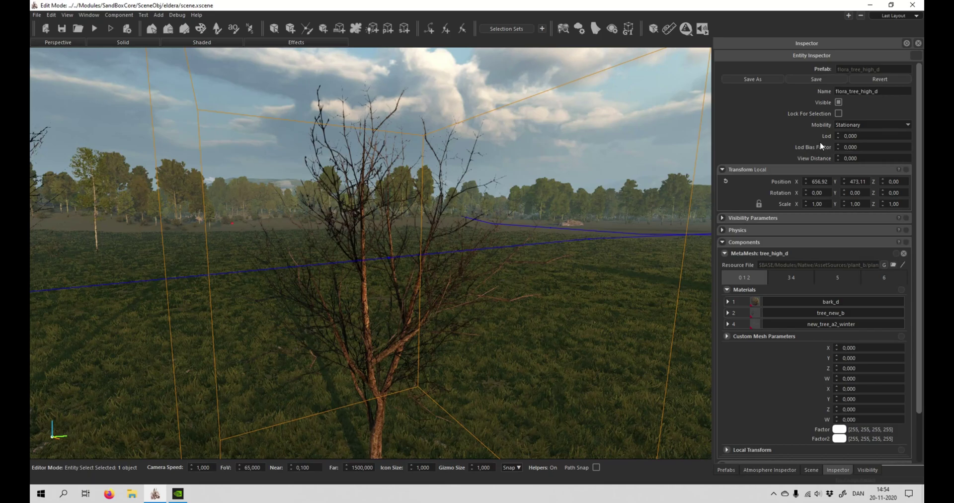
scroll(547, 234, "down", 5)
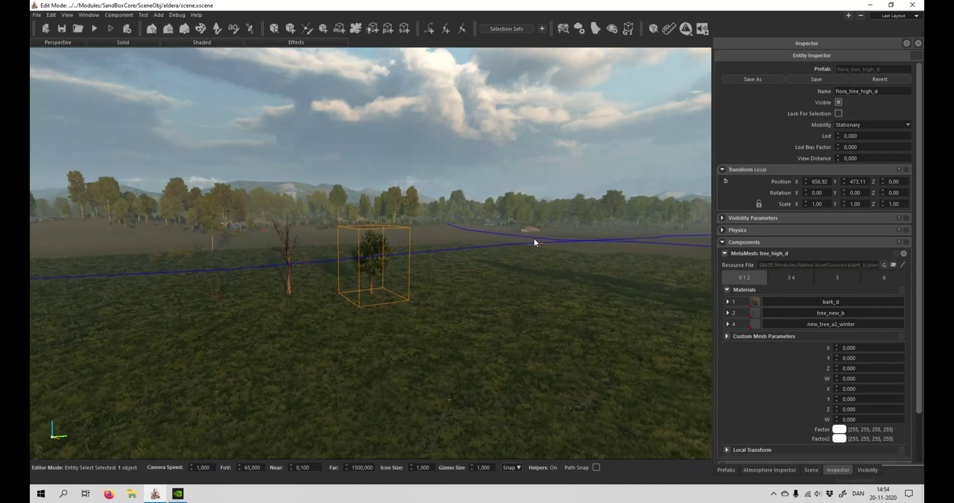
scroll(533, 237, "up", 2)
scroll(529, 226, "down", 2)
scroll(529, 227, "up", 2)
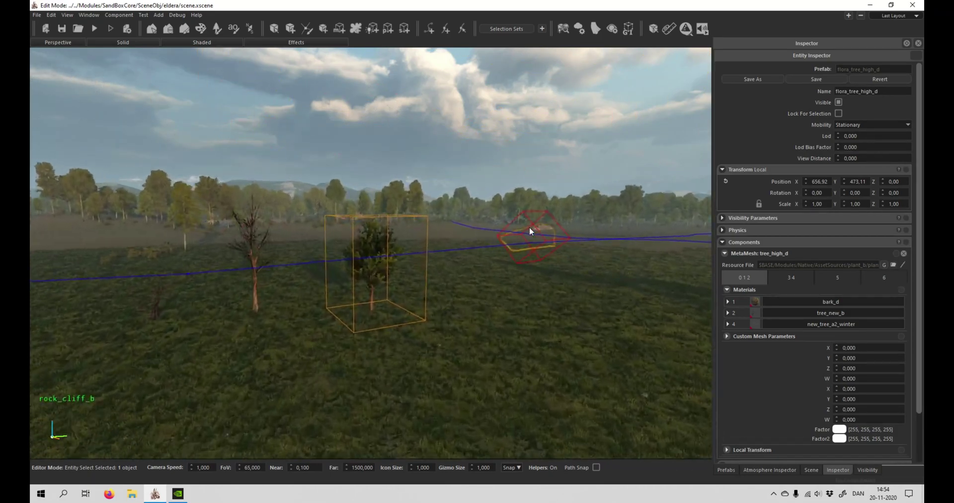
scroll(529, 227, "up", 3)
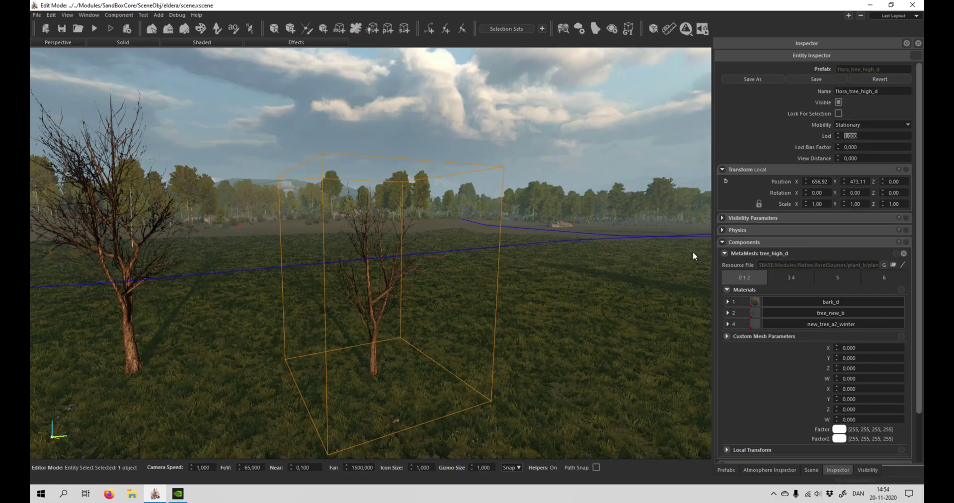
scroll(693, 254, "down", 3)
scroll(693, 254, "down", 2)
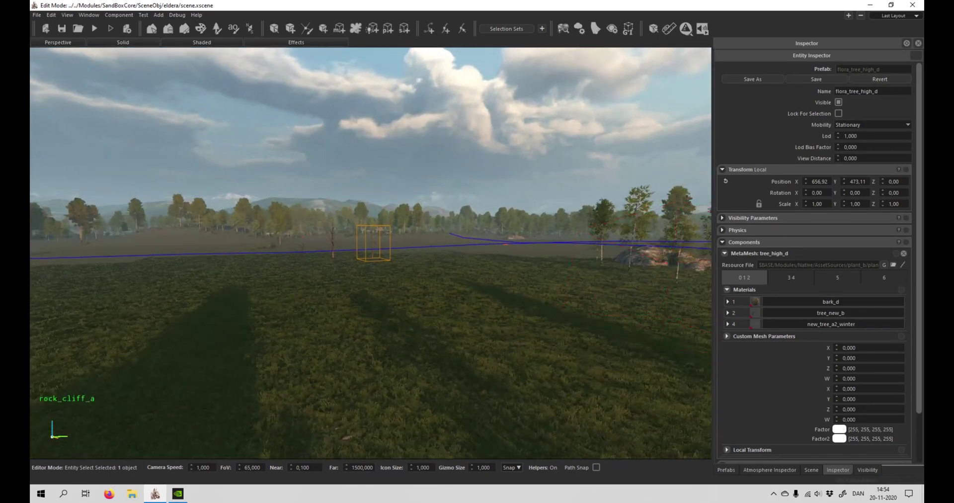
key("f")
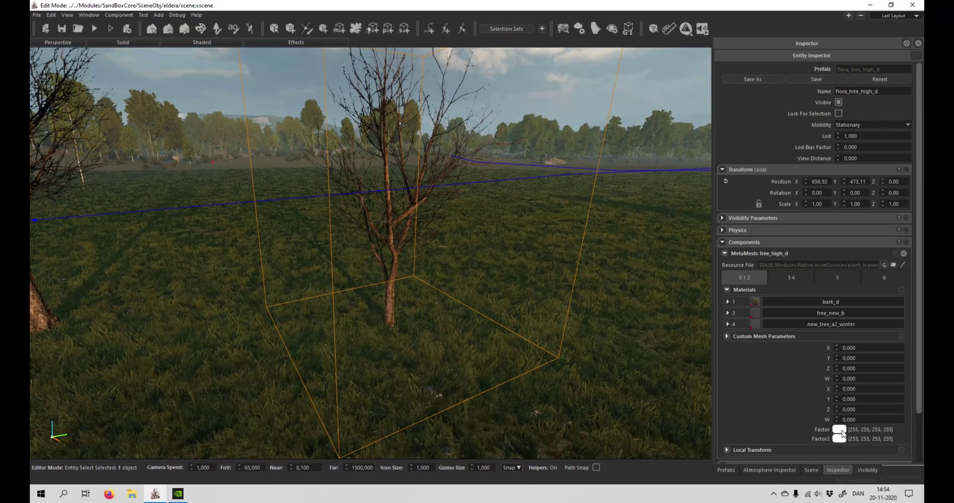
Step: Set the bare tree's Factor colour to grey 180, 180, 180
left_click(839, 430)
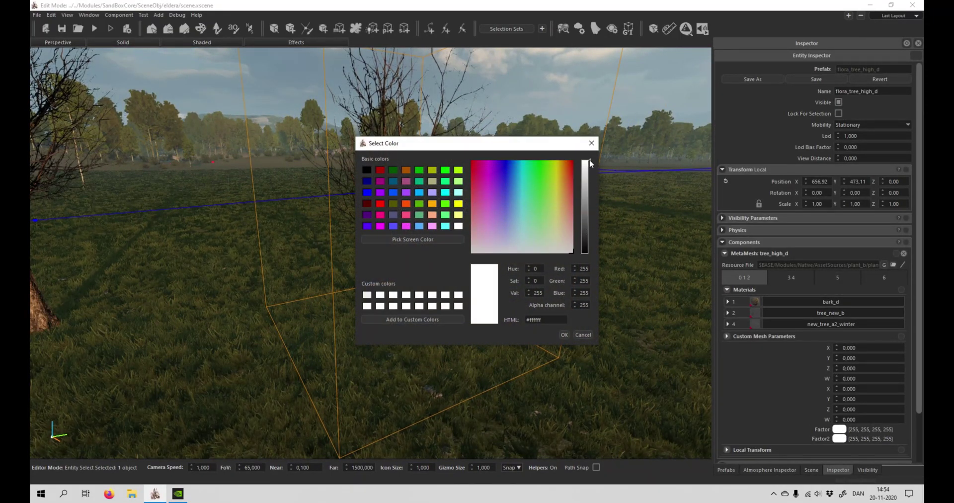
left_click_drag(590, 164, 590, 183)
mouse_move(485, 143)
left_mouse_down()
mouse_move(434, 248)
mouse_move(267, 243)
mouse_move(235, 220)
left_mouse_up()
mouse_move(340, 264)
left_mouse_down()
mouse_move(340, 288)
mouse_move(339, 265)
left_mouse_up()
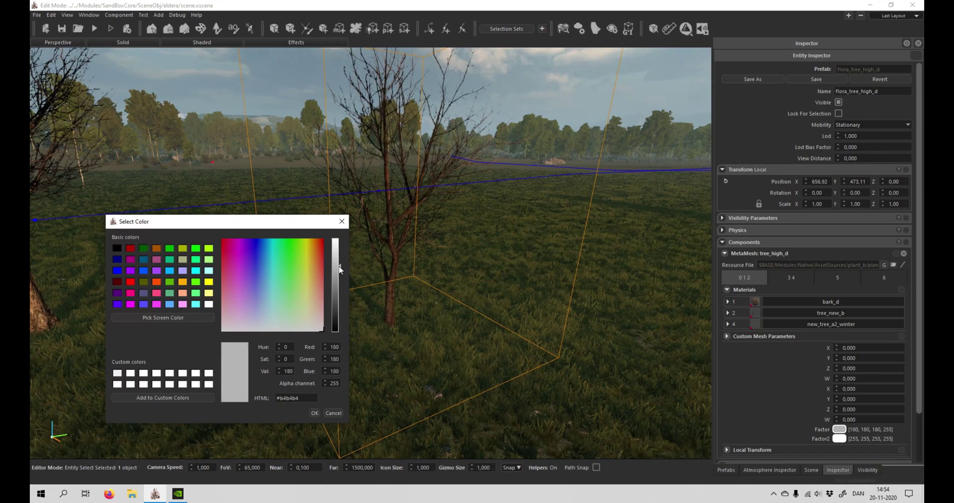
left_click(314, 413)
Step: Deselect and fly the camera across the field to view the bare trees
left_click(520, 298)
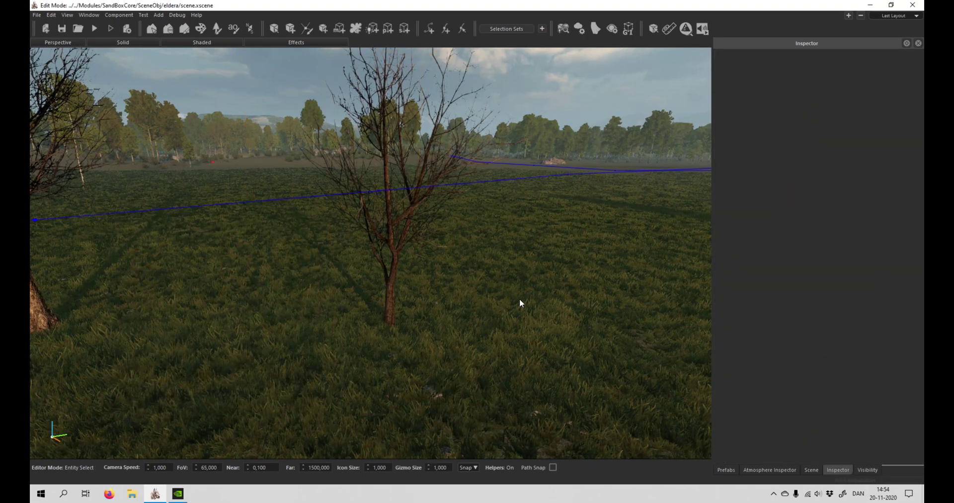
right_click_drag(519, 298, 520, 298)
right_click_drag(539, 89, 506, 379)
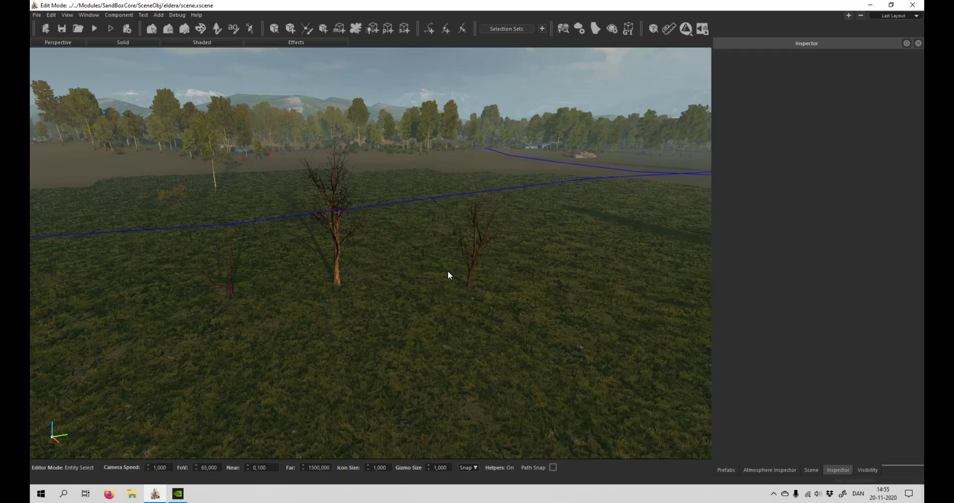
right_click_drag(448, 272, 521, 308)
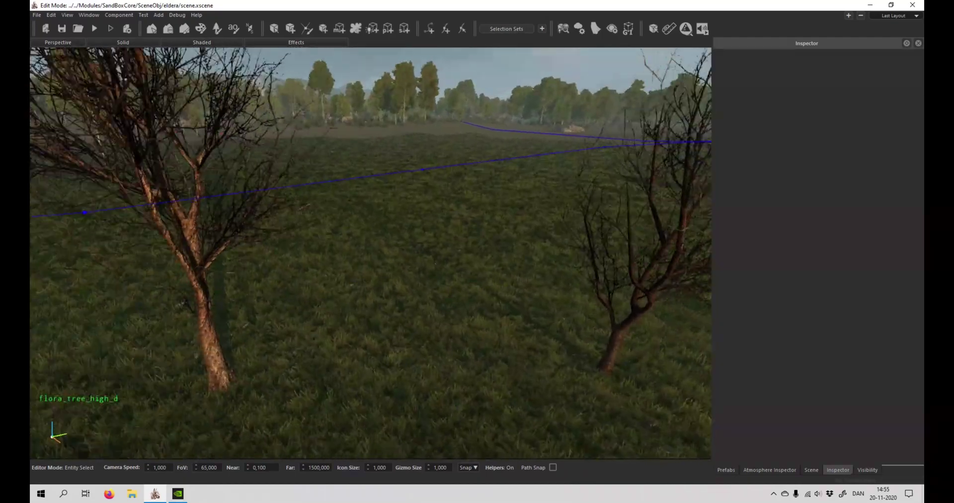
right_click_drag(522, 308, 466, 314)
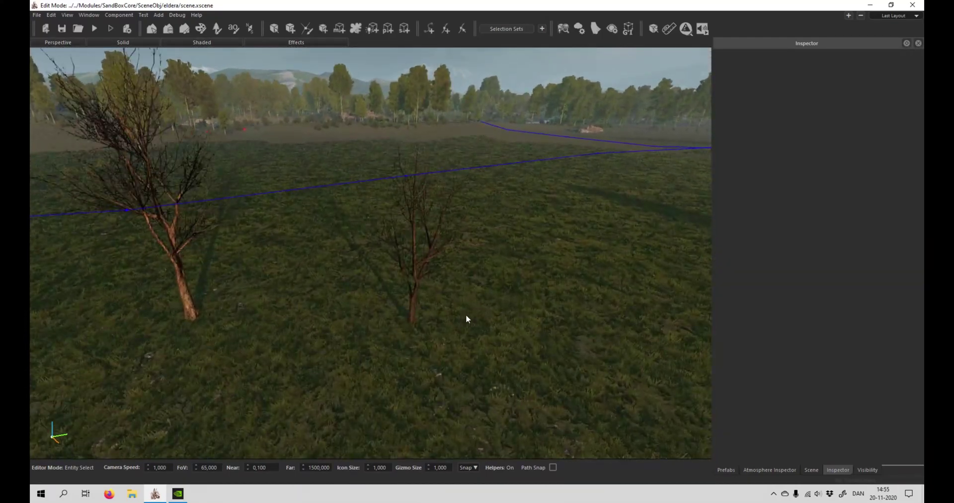
Step: Duplicate the bare tree further back and turn the copy to Z rotation -21.34
left_click(414, 318)
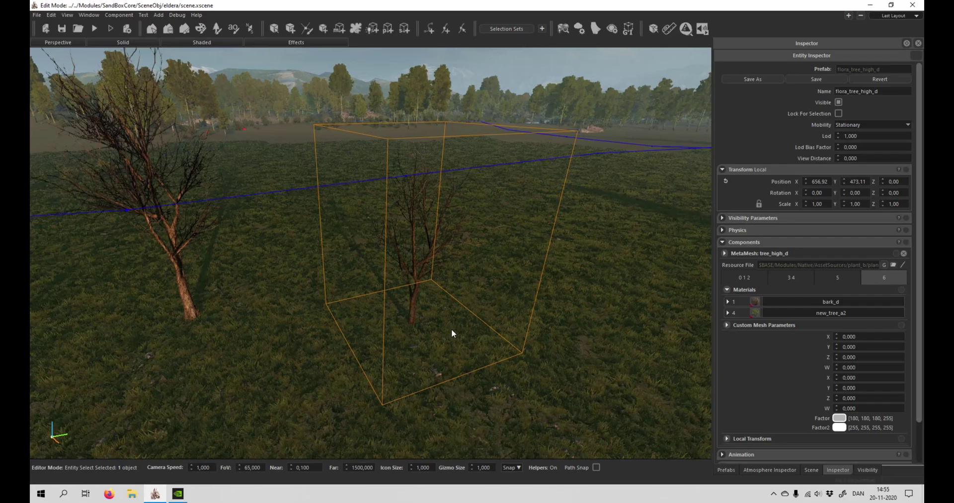
key("w")
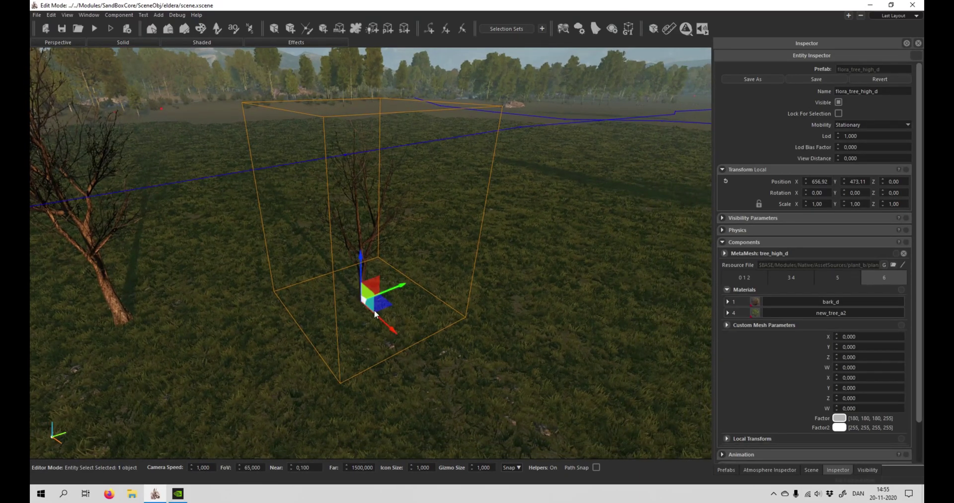
right_click_drag(385, 308, 476, 324)
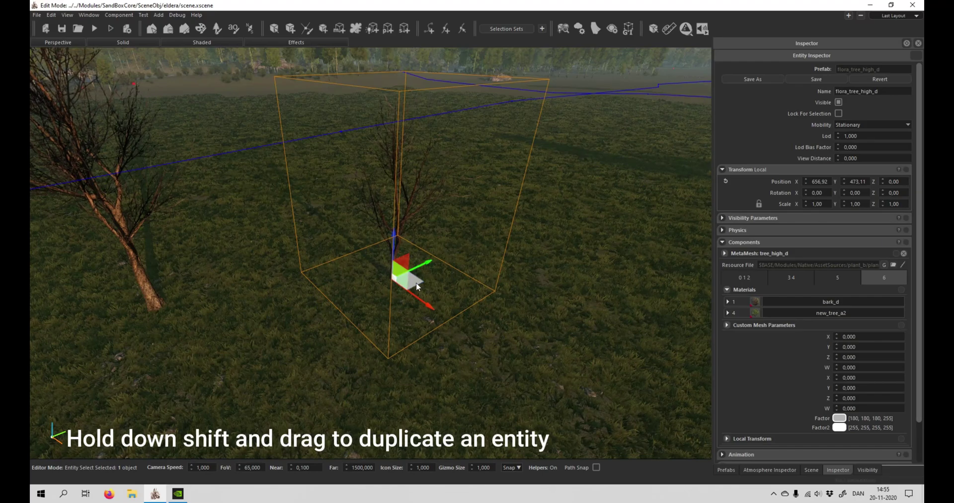
mouse_move(415, 286)
left_mouse_down("shift")
mouse_move(523, 219)
mouse_move(430, 189)
left_mouse_up("shift")
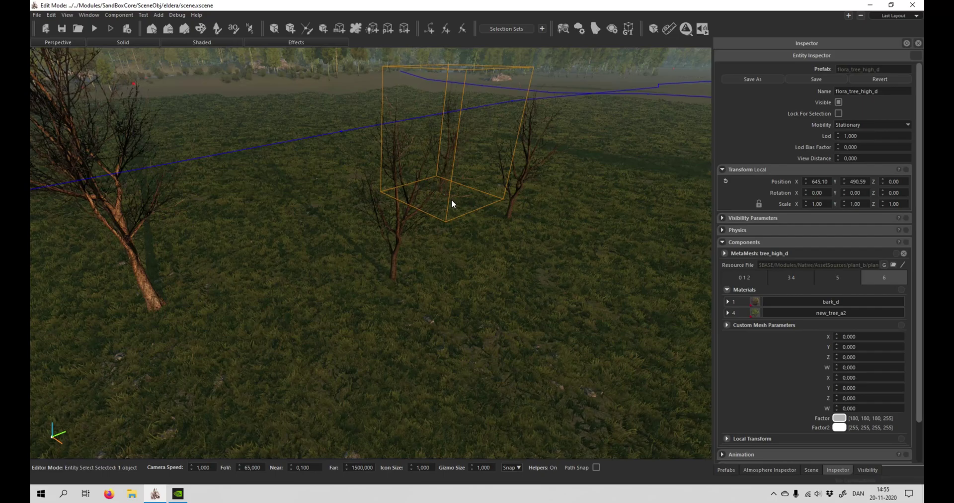
key("e")
left_click_drag(485, 217, 463, 207)
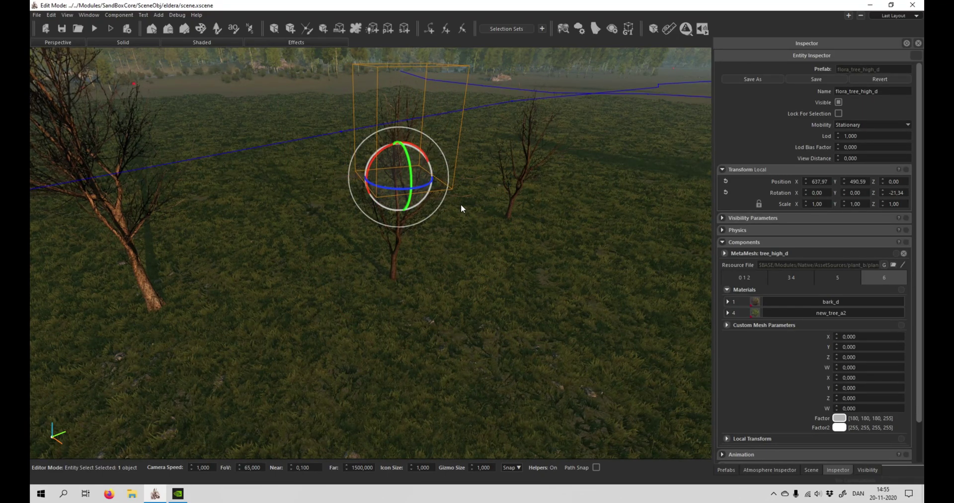
Step: Scale the copied tree to 1.29 and reposition it to the right
key("w")
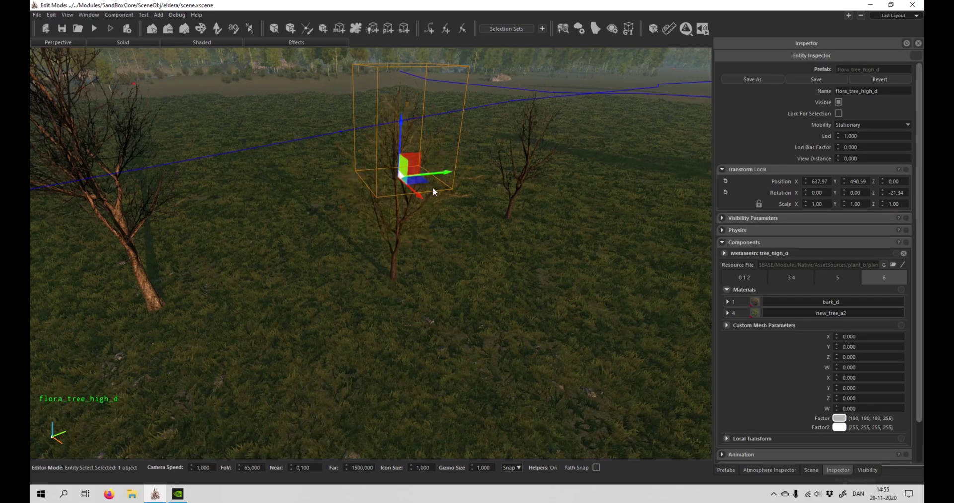
right_click_drag(473, 254, 473, 254)
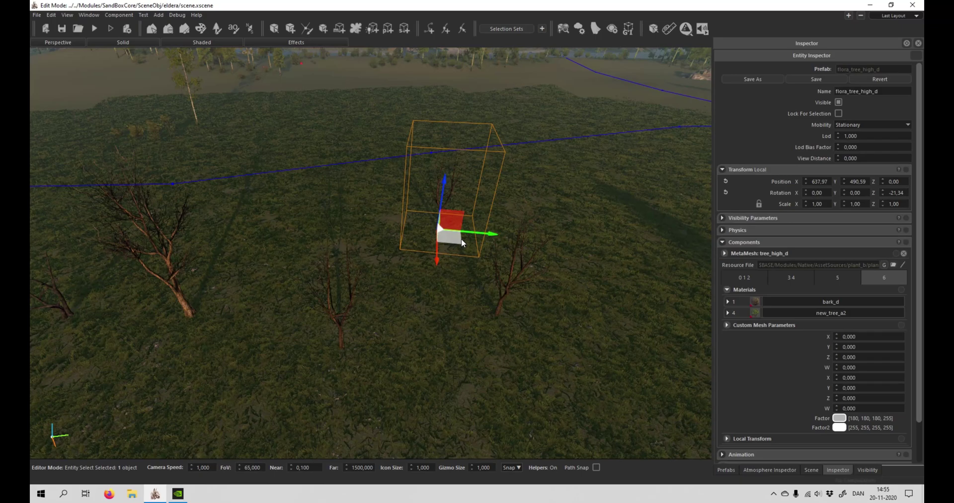
left_click_drag(461, 240, 322, 240)
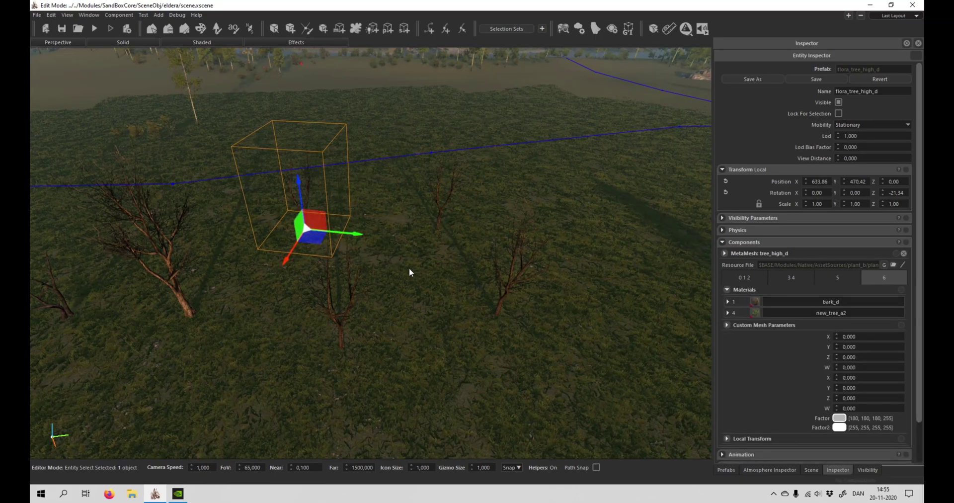
key("r")
left_click_drag(409, 272, 447, 301)
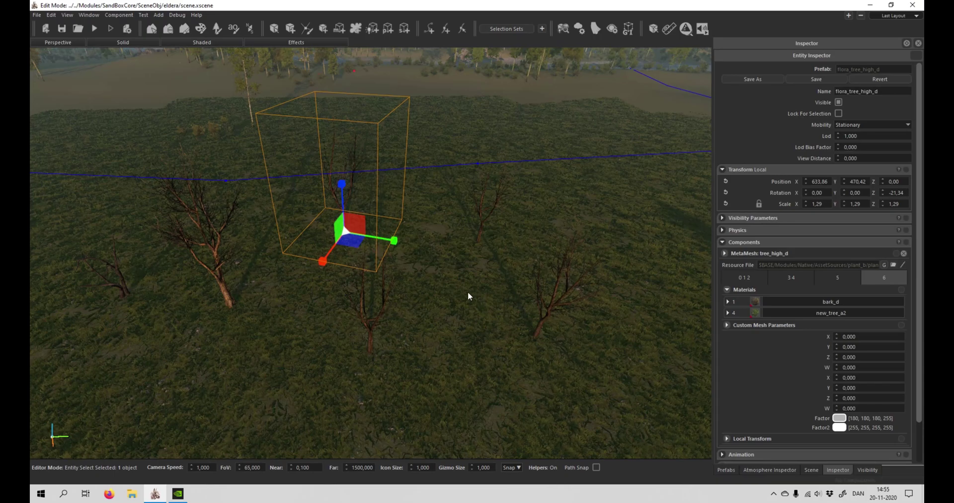
key("w")
mouse_move(349, 233)
left_mouse_down()
mouse_move(597, 311)
mouse_move(660, 300)
left_mouse_up()
Step: Box-select all eight trees, then move and rotate them as one group
left_click(570, 369)
mouse_move(570, 368)
right_mouse_down()
mouse_move(571, 278)
mouse_move(626, 279)
mouse_move(626, 347)
right_mouse_up()
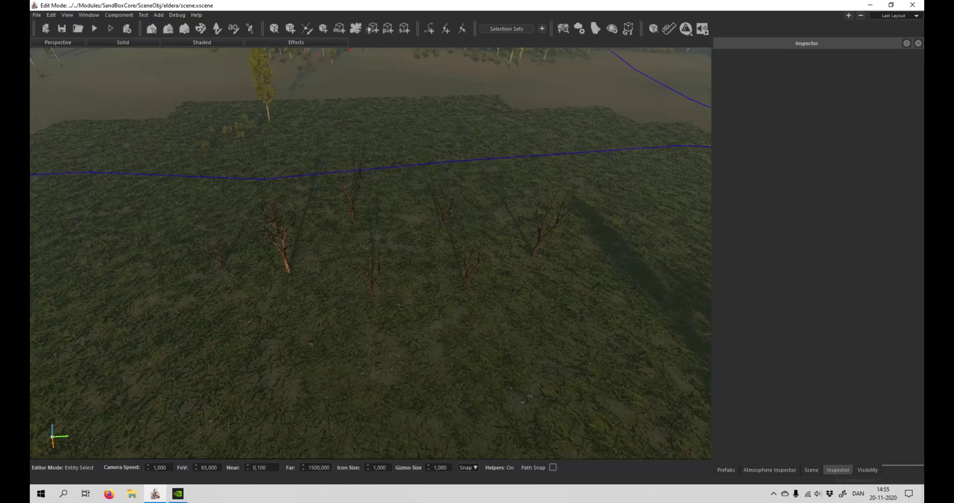
right_click_drag(528, 372, 508, 372)
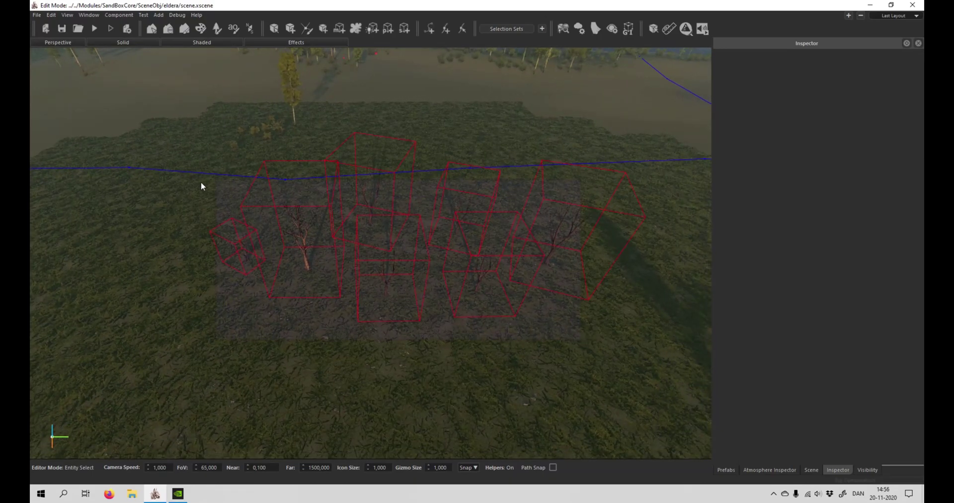
left_click_drag(581, 338, 192, 172)
right_click_drag(330, 234, 416, 243)
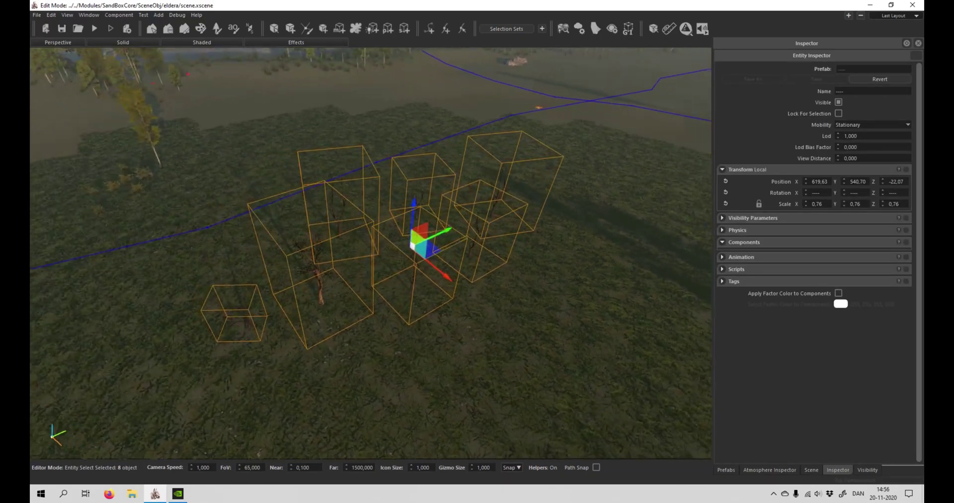
left_click_drag(433, 238, 528, 258)
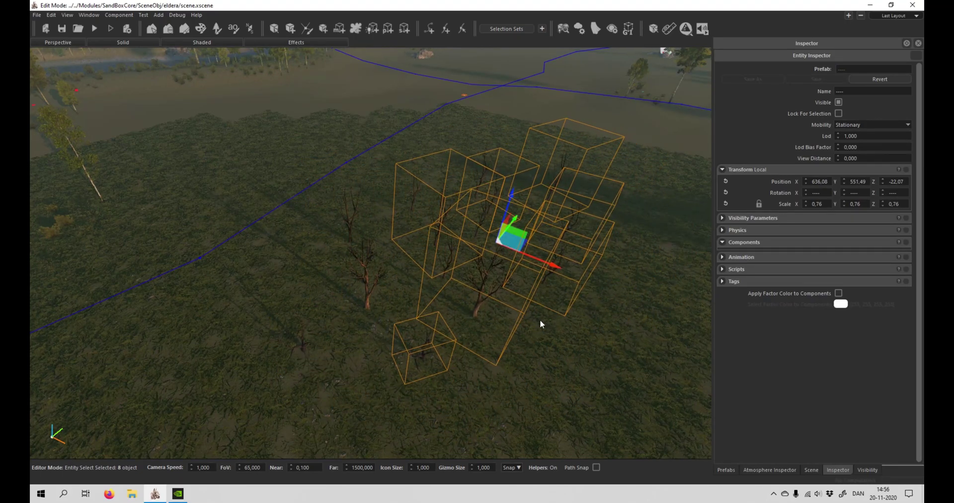
key("r")
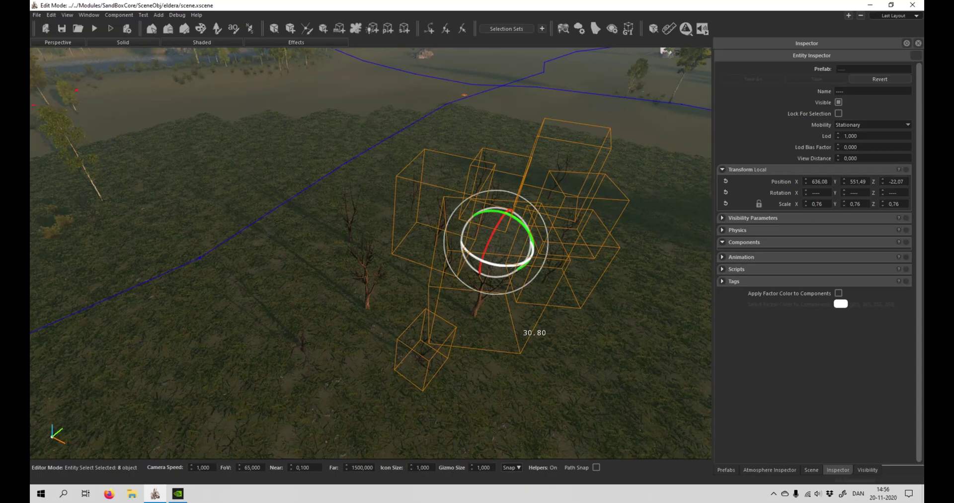
left_click(574, 354)
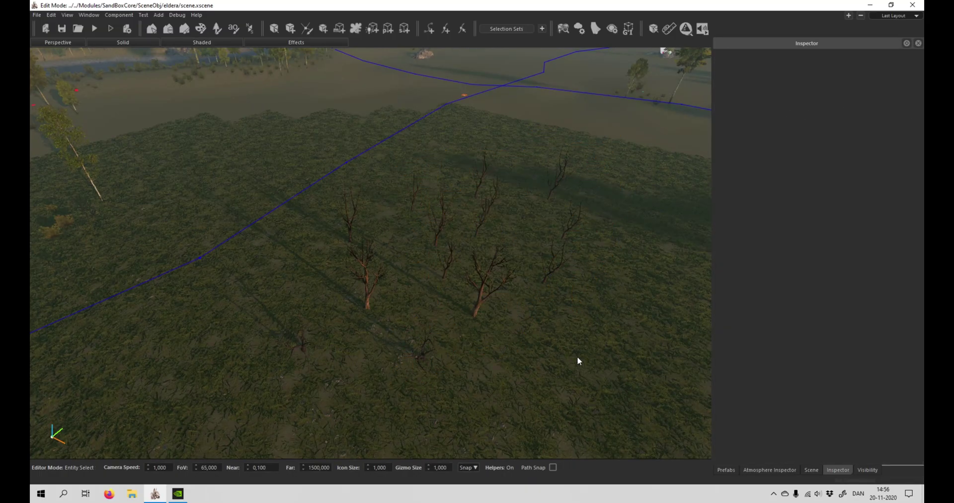
mouse_move(576, 356)
right_mouse_down()
mouse_move(546, 348)
mouse_move(546, 298)
right_mouse_up()
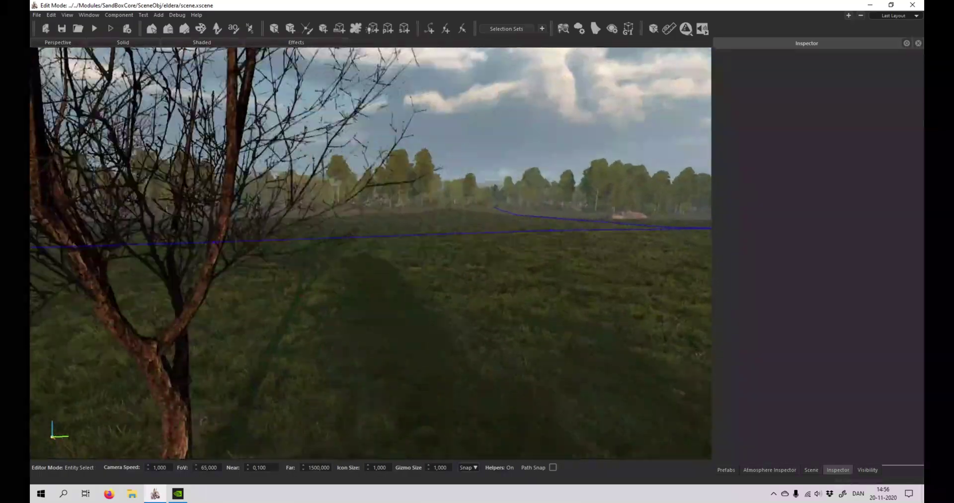
right_click_drag(371, 252, 347, 253)
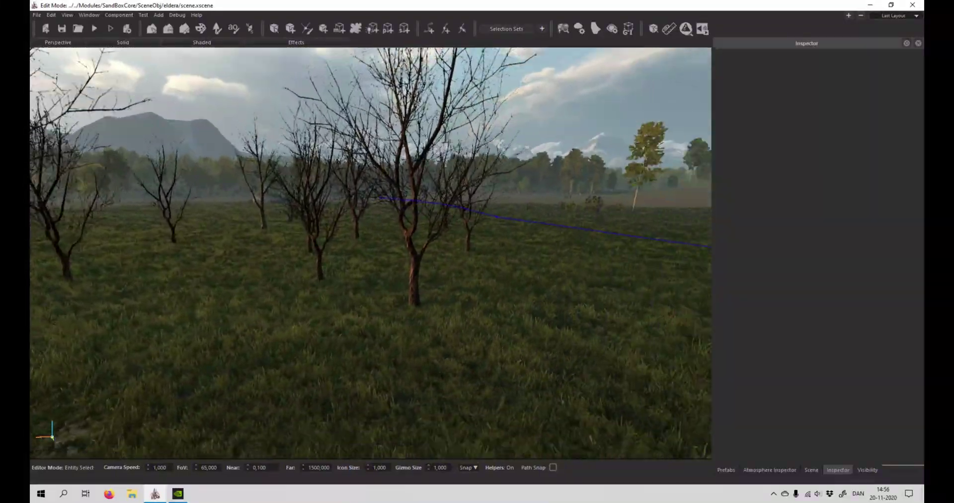
right_click_drag(552, 358, 538, 378)
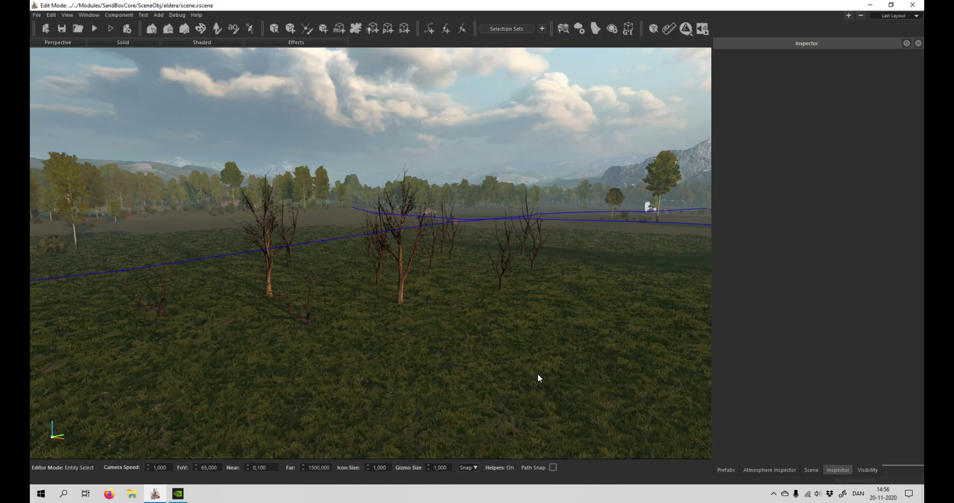
scroll(538, 373, "up", 3)
scroll(546, 365, "up", 3)
scroll(415, 252, "up", 3)
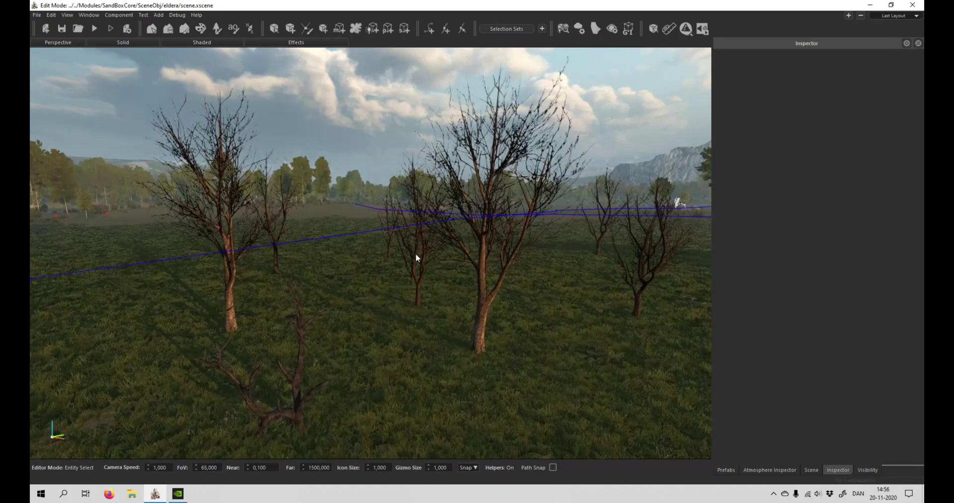
scroll(494, 329, "up", 2)
right_click_drag(494, 329, 596, 329)
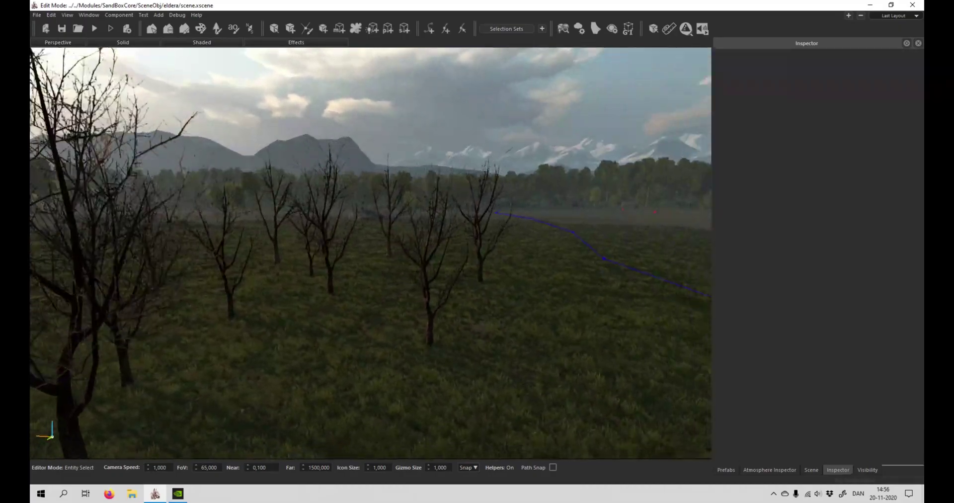
mouse_move(596, 329)
right_mouse_down()
mouse_move(397, 329)
mouse_move(563, 342)
mouse_move(496, 337)
right_mouse_up()
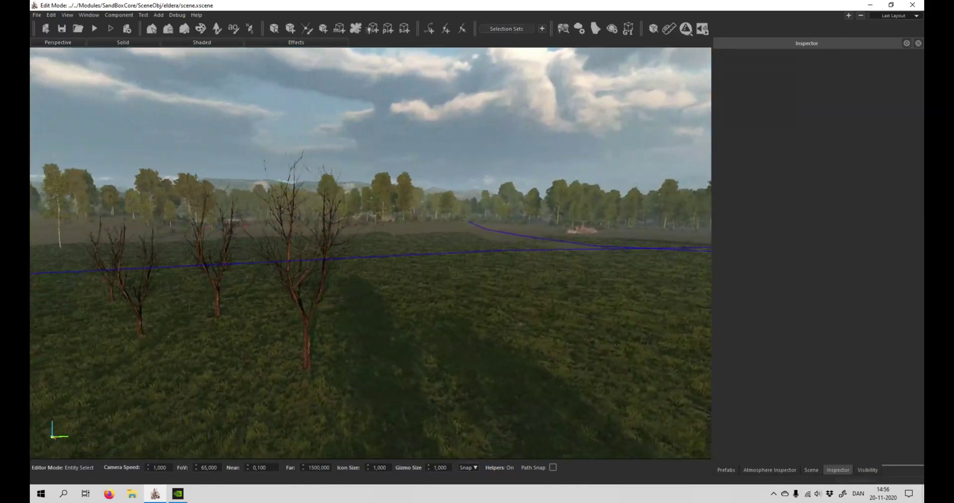
right_click_drag(197, 285, 306, 330)
right_click_drag(496, 343, 572, 352)
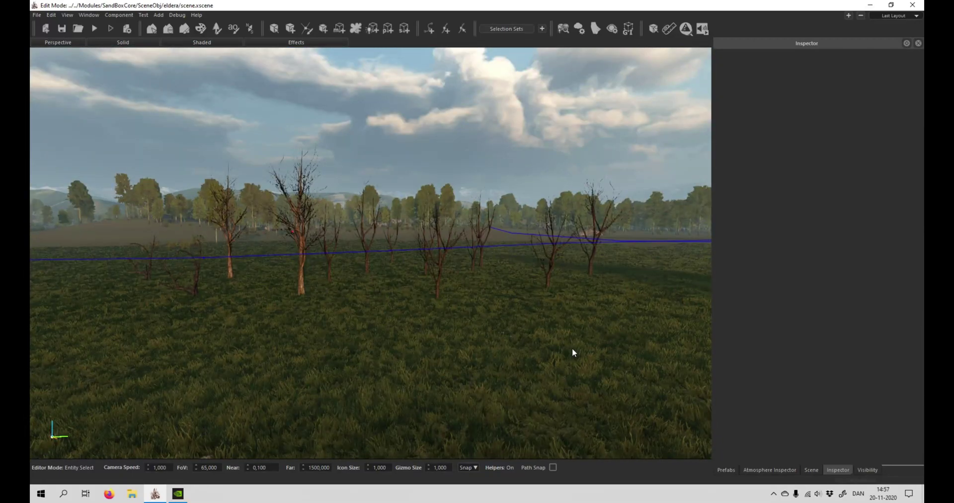